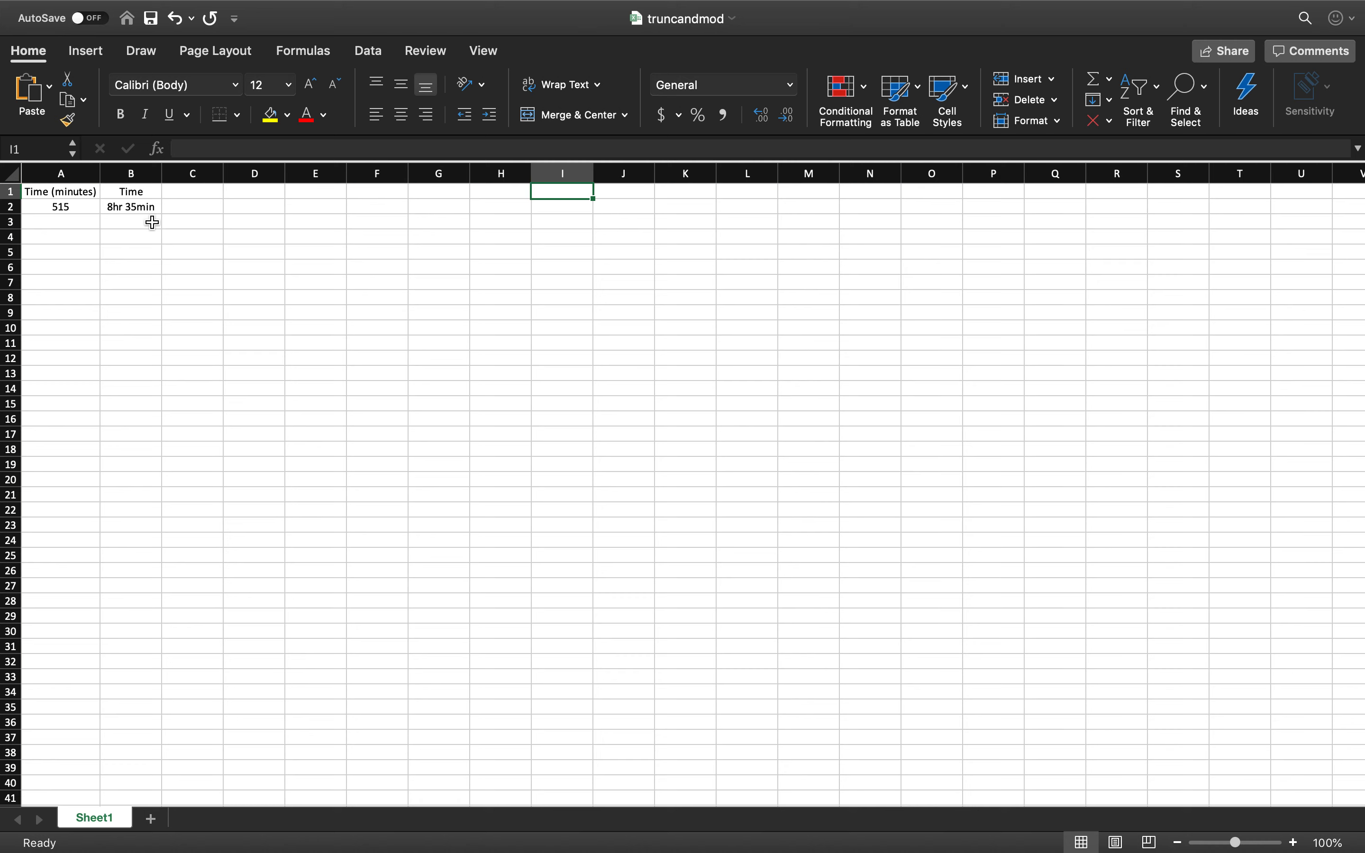
- Enter the heading "Truncation" in cell E1
{"action": "left_click", "coordinate": [312, 195]}
{"action": "type", "text": "Truncation"}
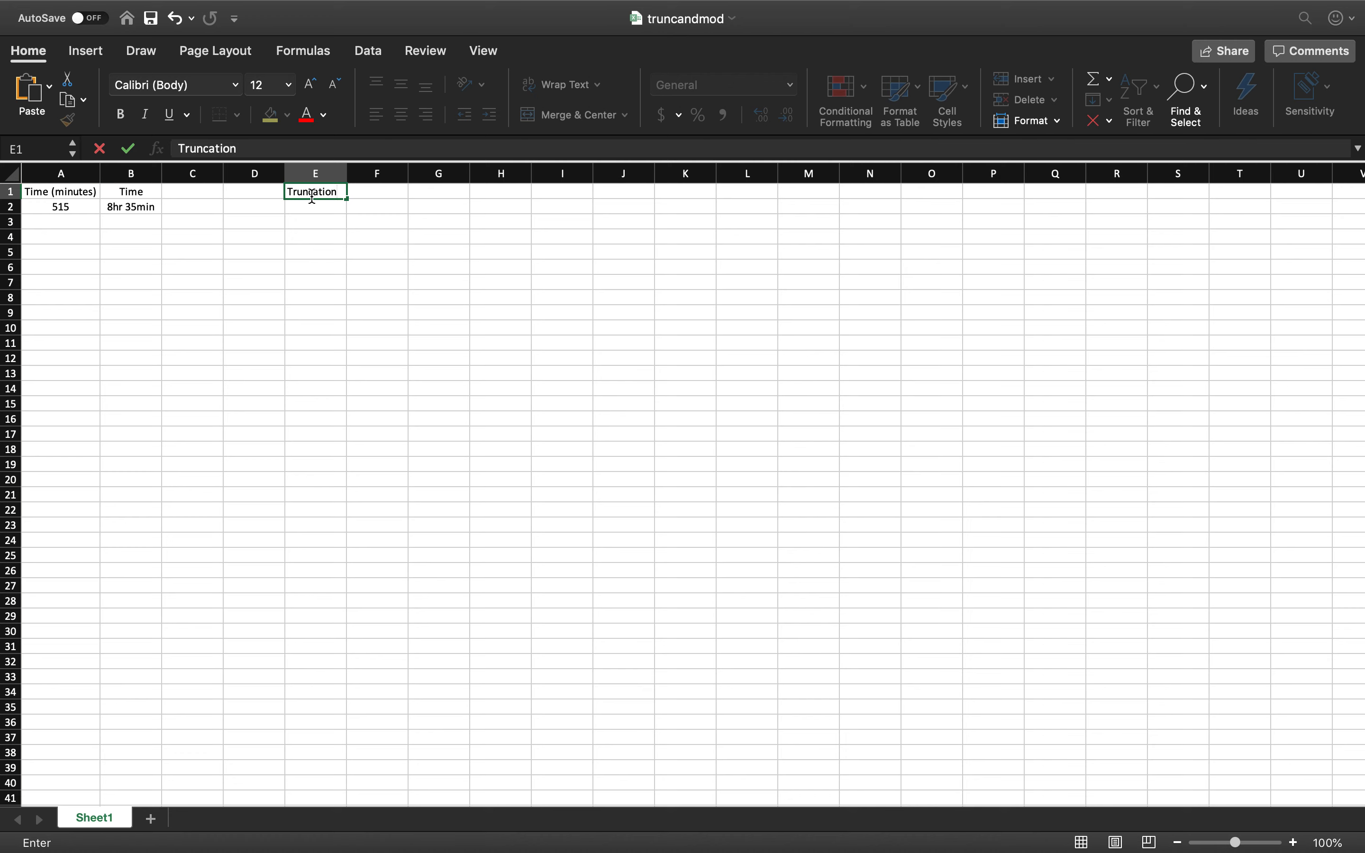
{"action": "key", "text": "Return"}
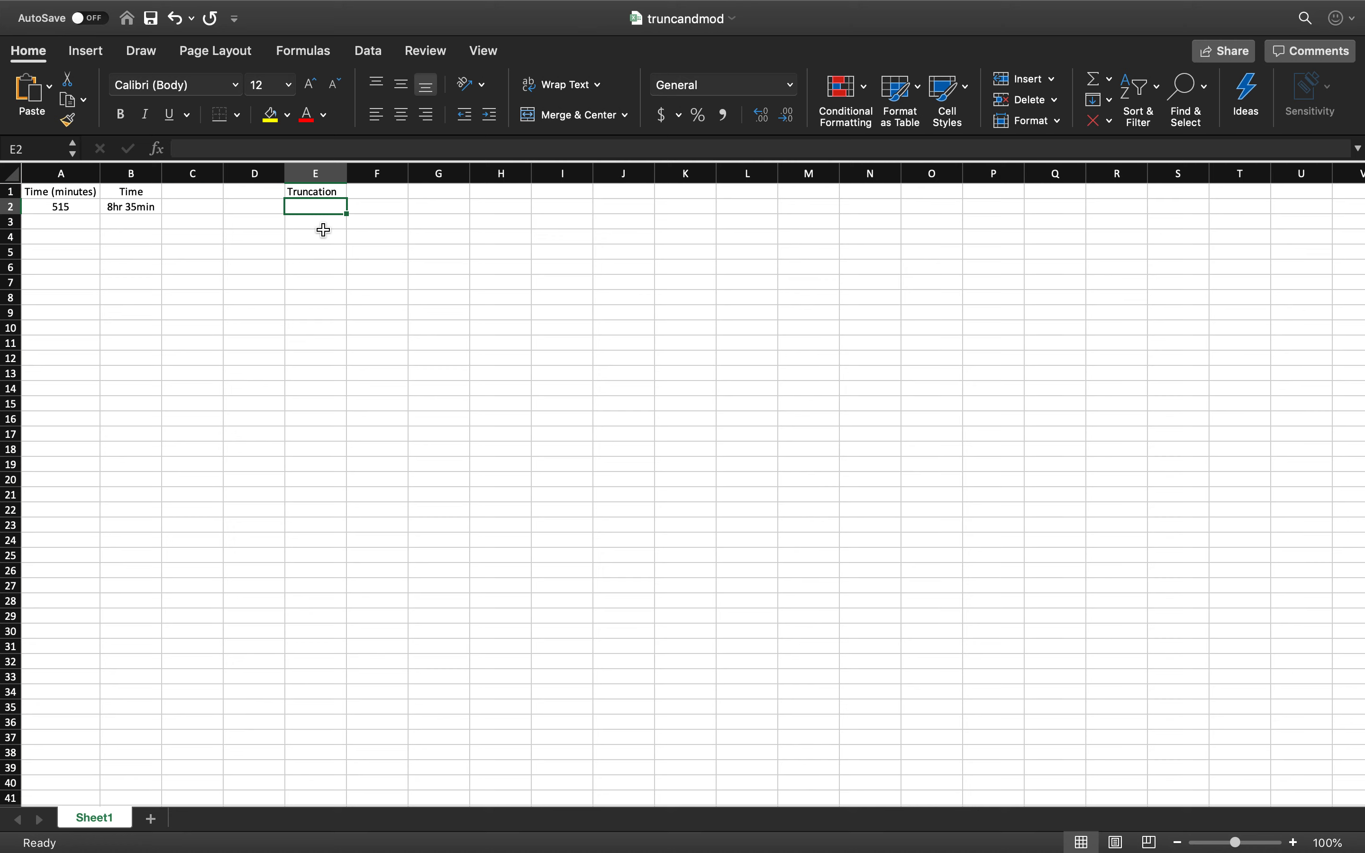
- Enter the formula =A2/60 in cell E2 to divide the minutes by 60
{"action": "type", "text": "="}
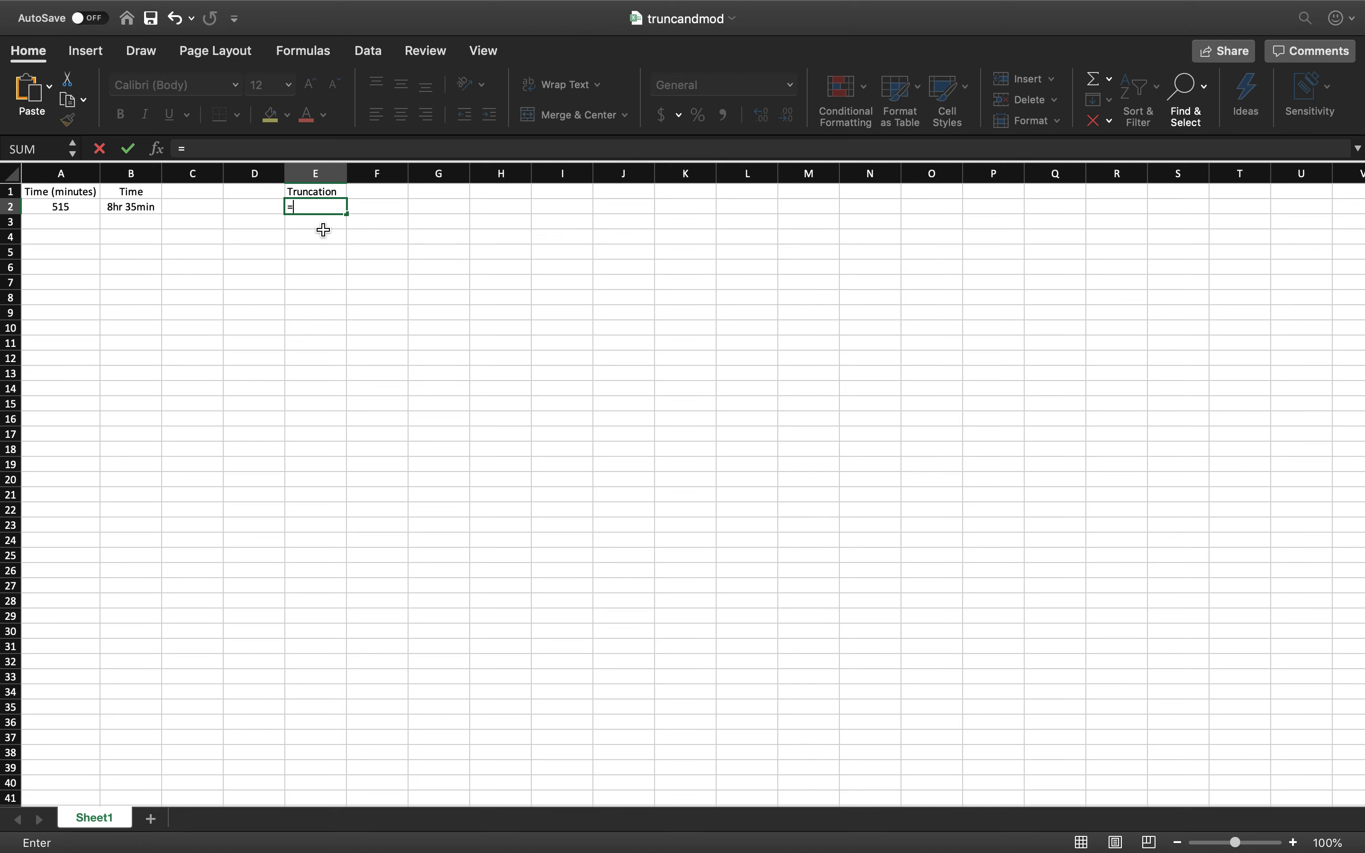
{"action": "left_click", "coordinate": [38, 211]}
{"action": "type", "text": "/60"}
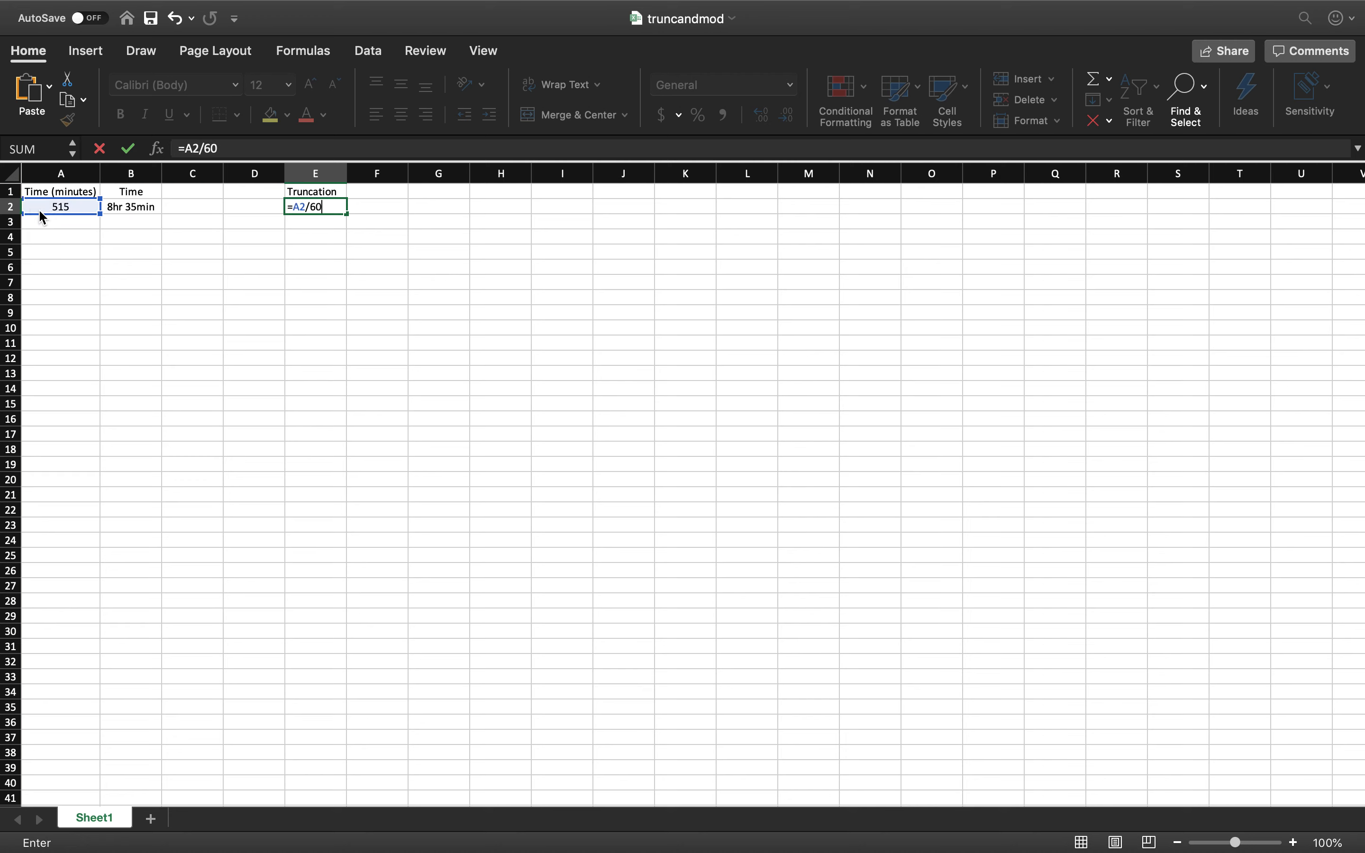
{"action": "key", "text": "Return"}
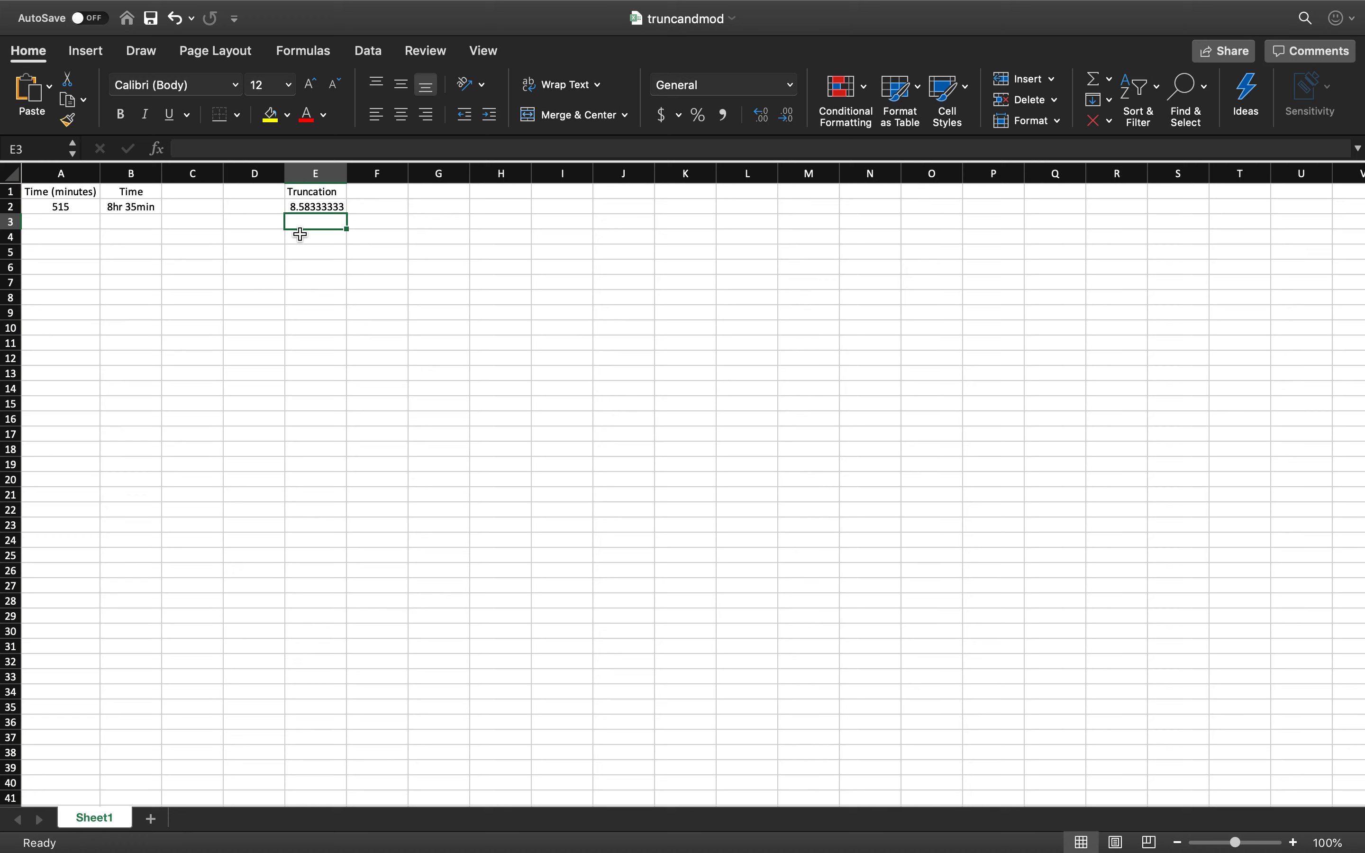
- Set cell E2 to the formula =TRUNC(A2/60,0) to extract the whole hours from the minutes in A2
{"action": "left_click", "coordinate": [301, 207]}
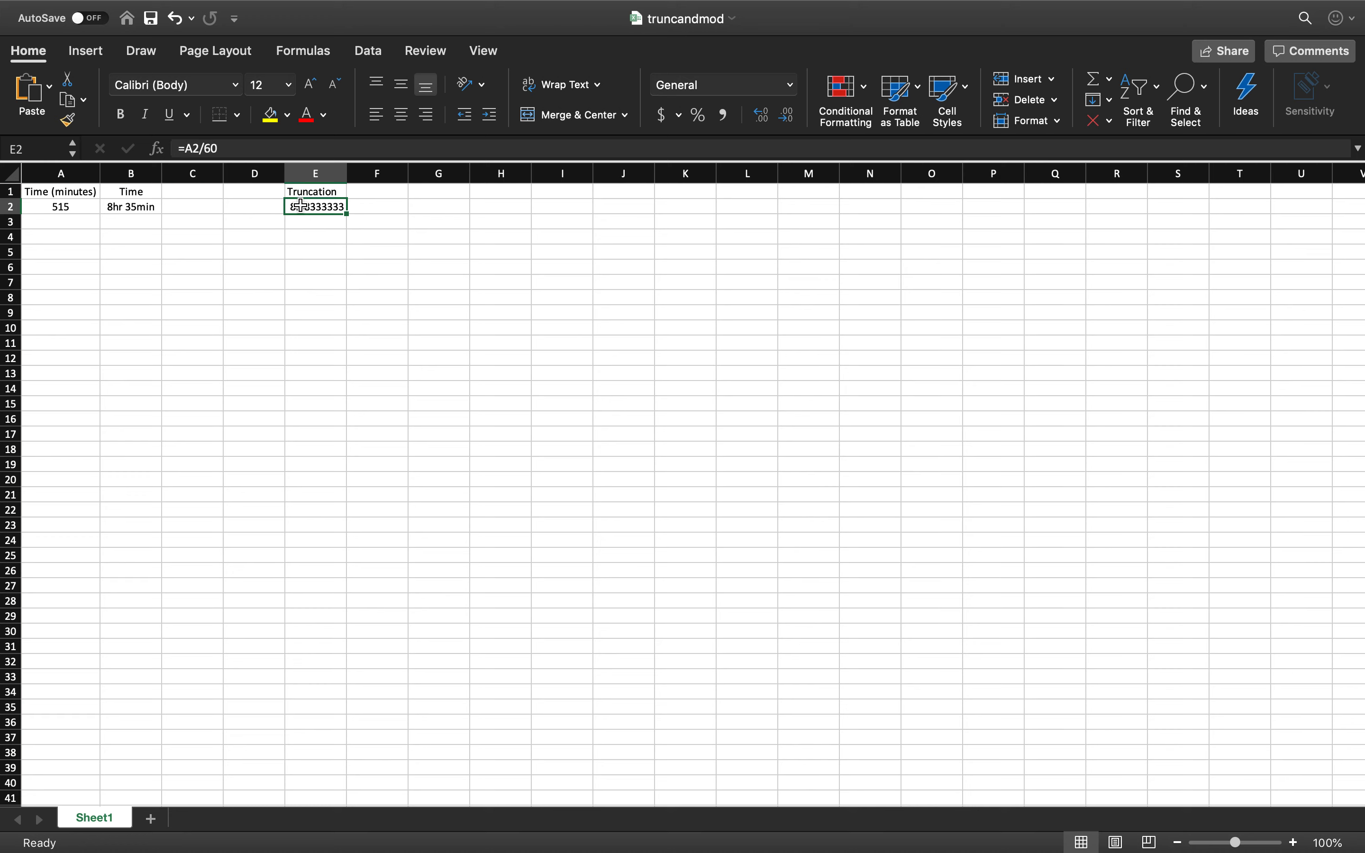
{"action": "type", "text": "="}
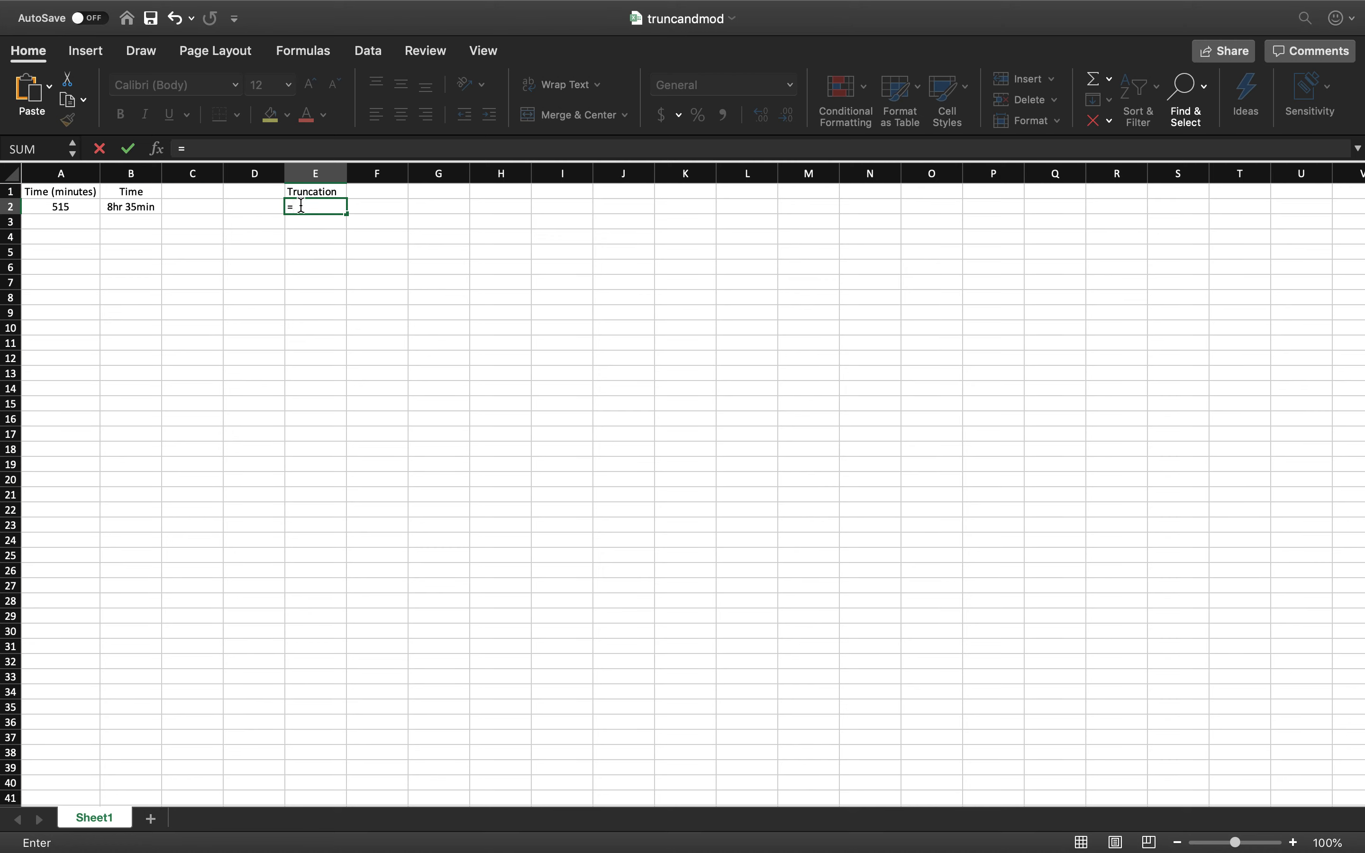
{"action": "type", "text": "trunc"}
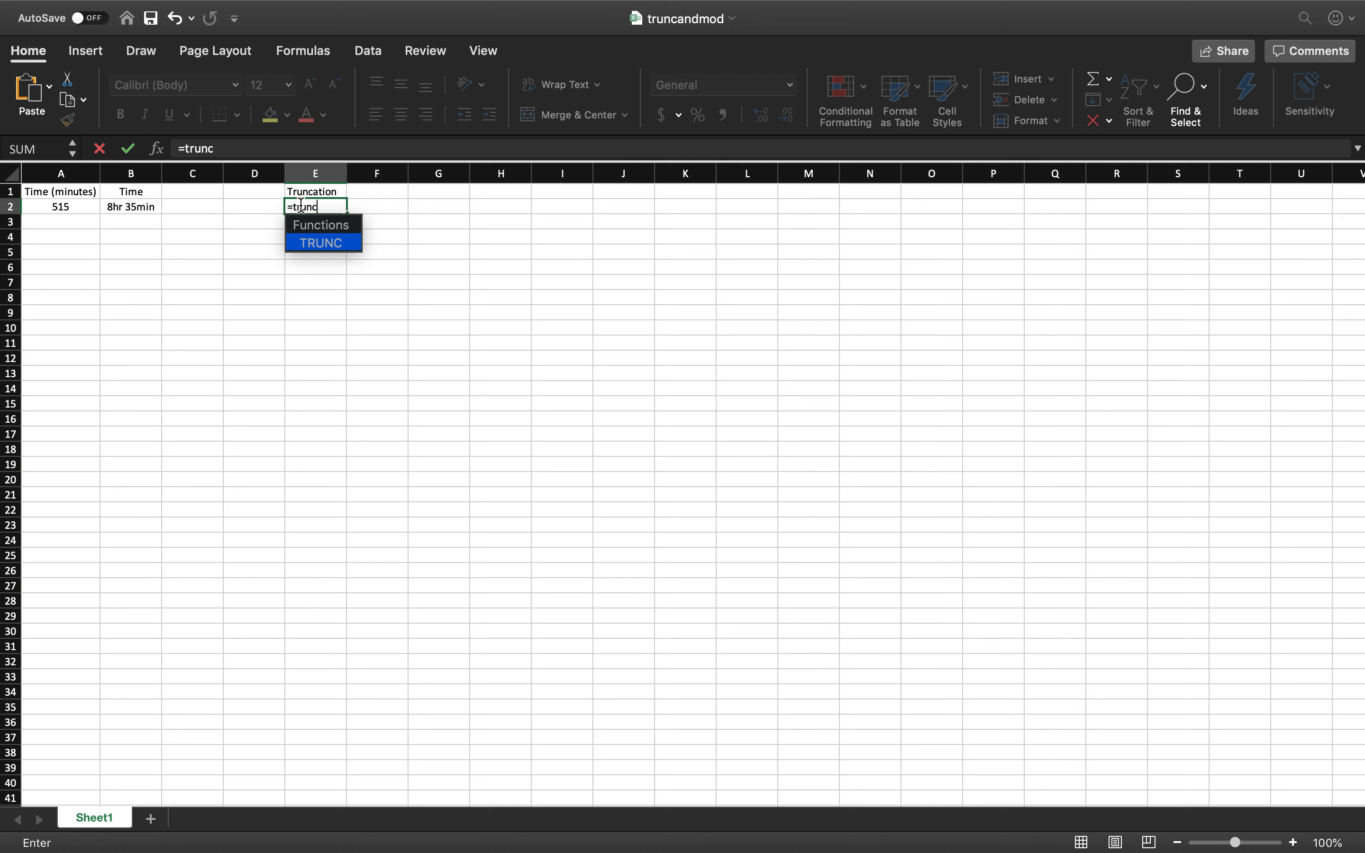
{"action": "type", "text": "("}
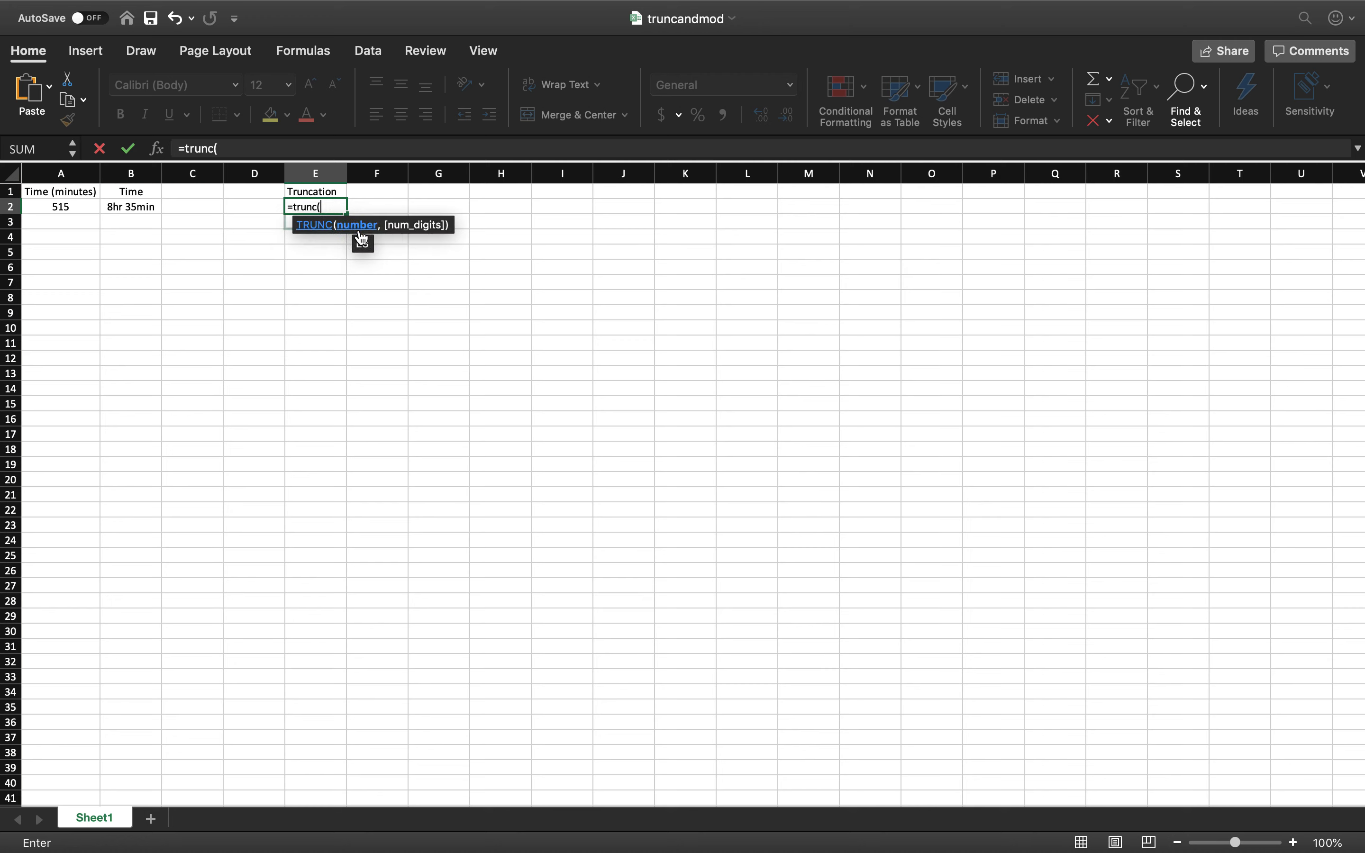
{"action": "left_click", "coordinate": [57, 208]}
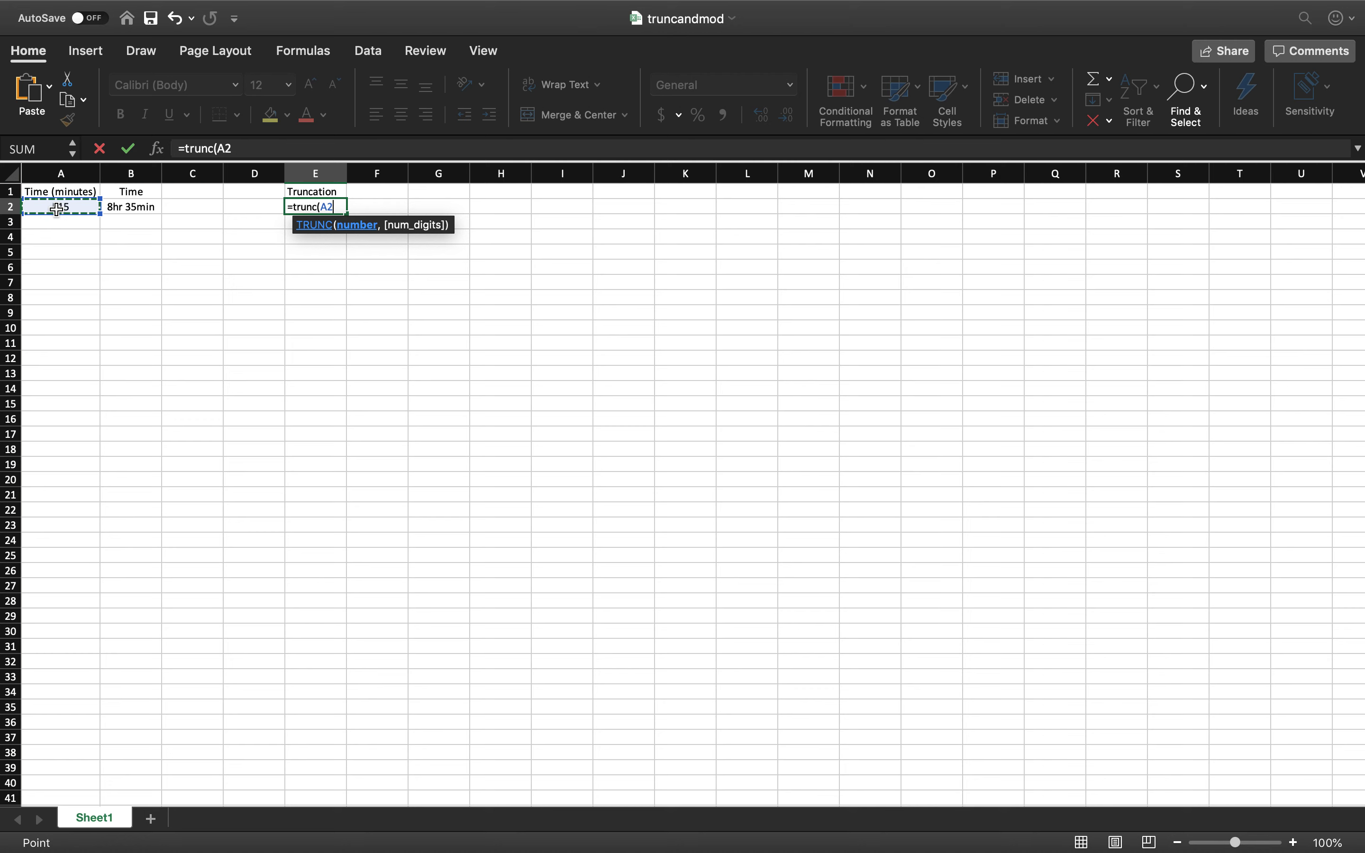
{"action": "type", "text": "/60,"}
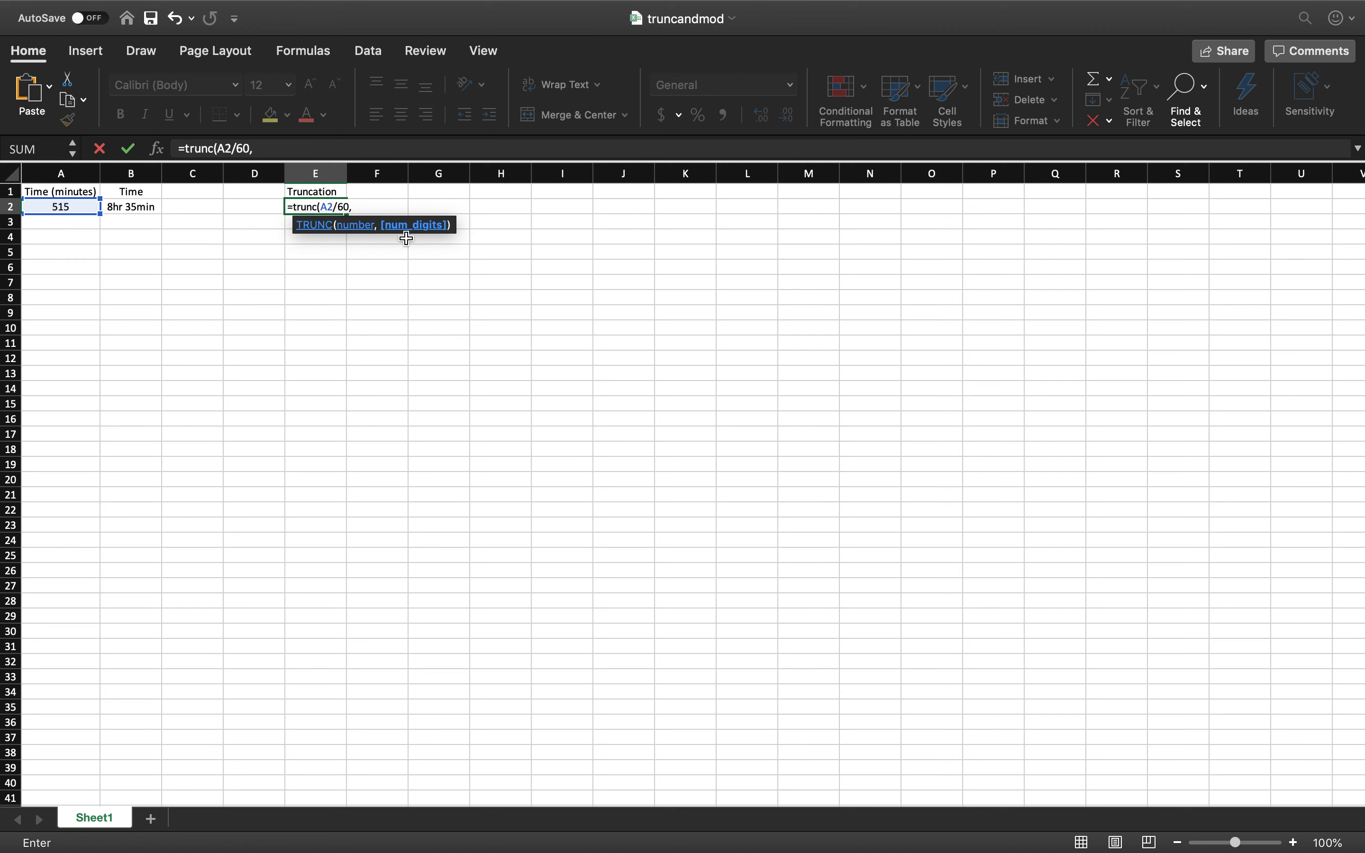
{"action": "type", "text": "0)"}
{"action": "key", "text": "Return"}
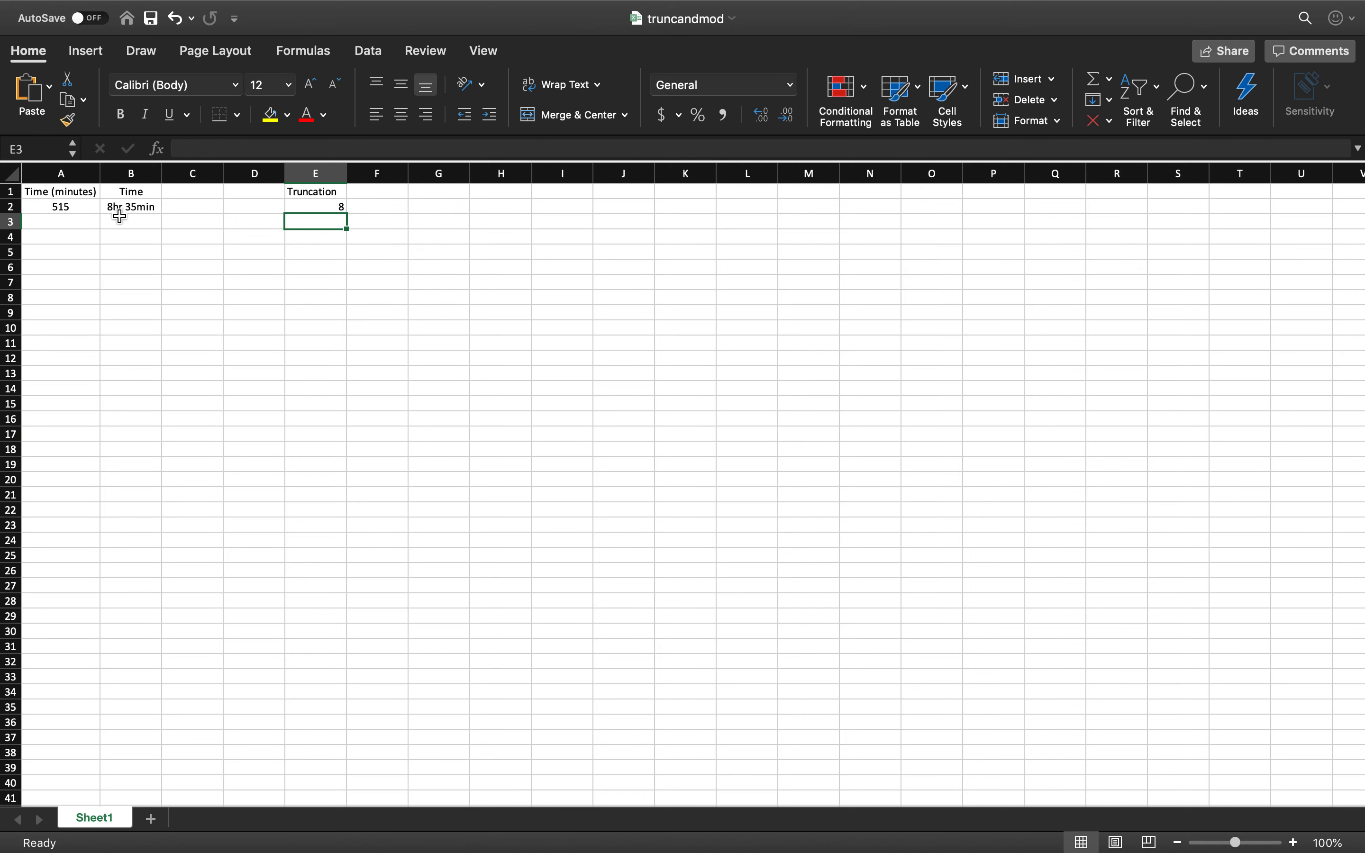
- Enter the heading "Modulo" in cell F1
{"action": "left_click", "coordinate": [390, 192]}
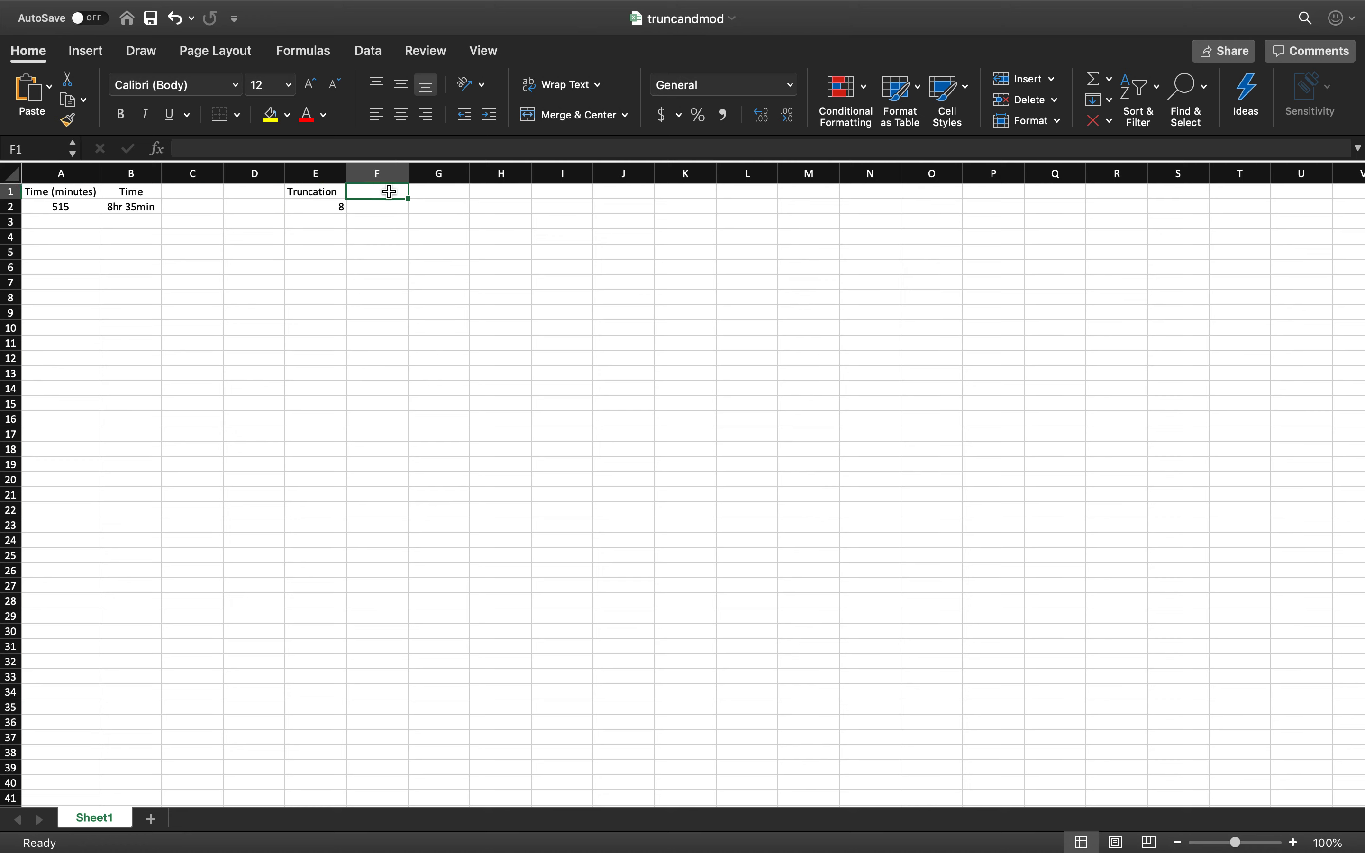
{"action": "type", "text": "Modulo"}
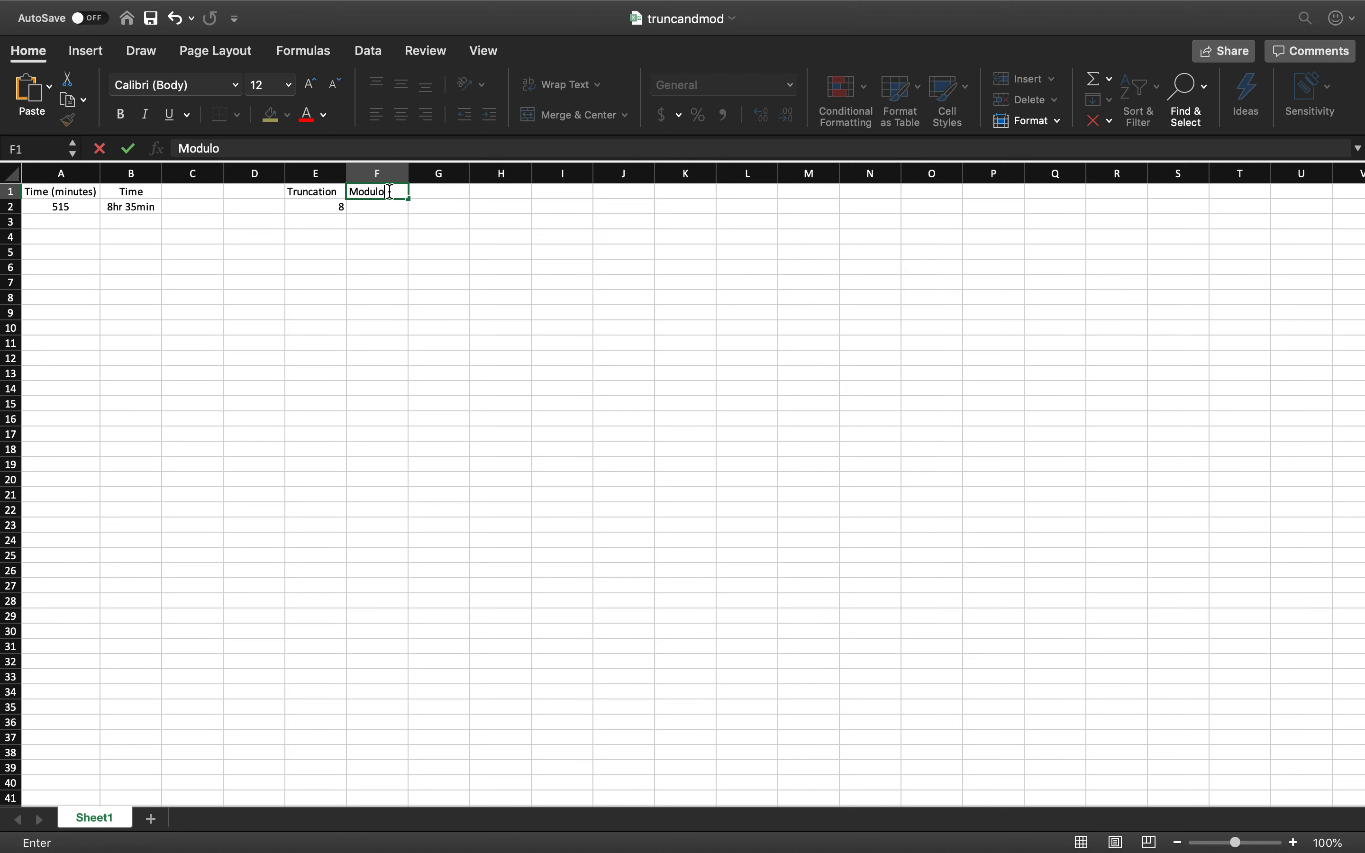
{"action": "key", "text": "Return"}
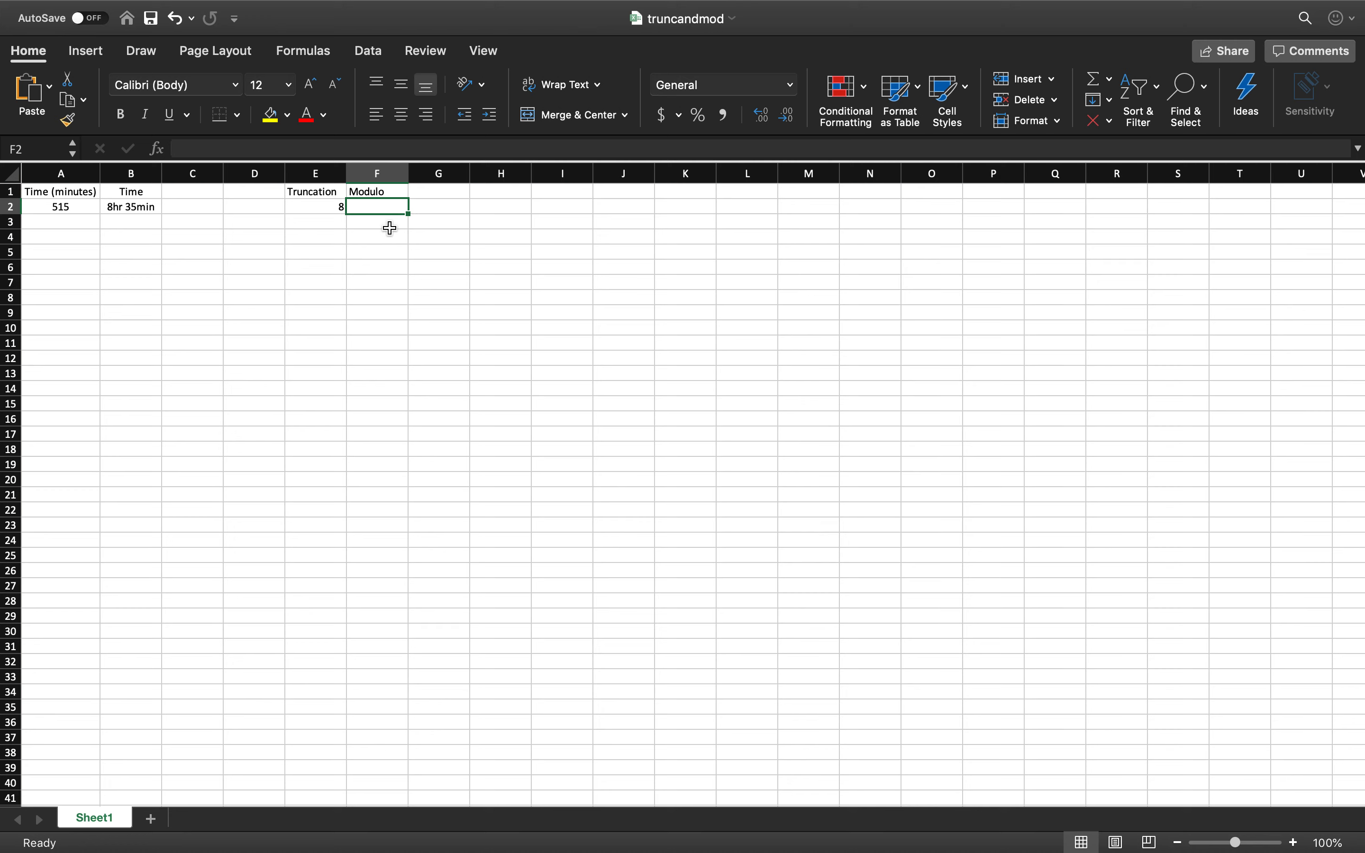
- Enter the formula =MOD(A2,60) in cell F2 to calculate the leftover minutes
{"action": "type", "text": "=mod"}
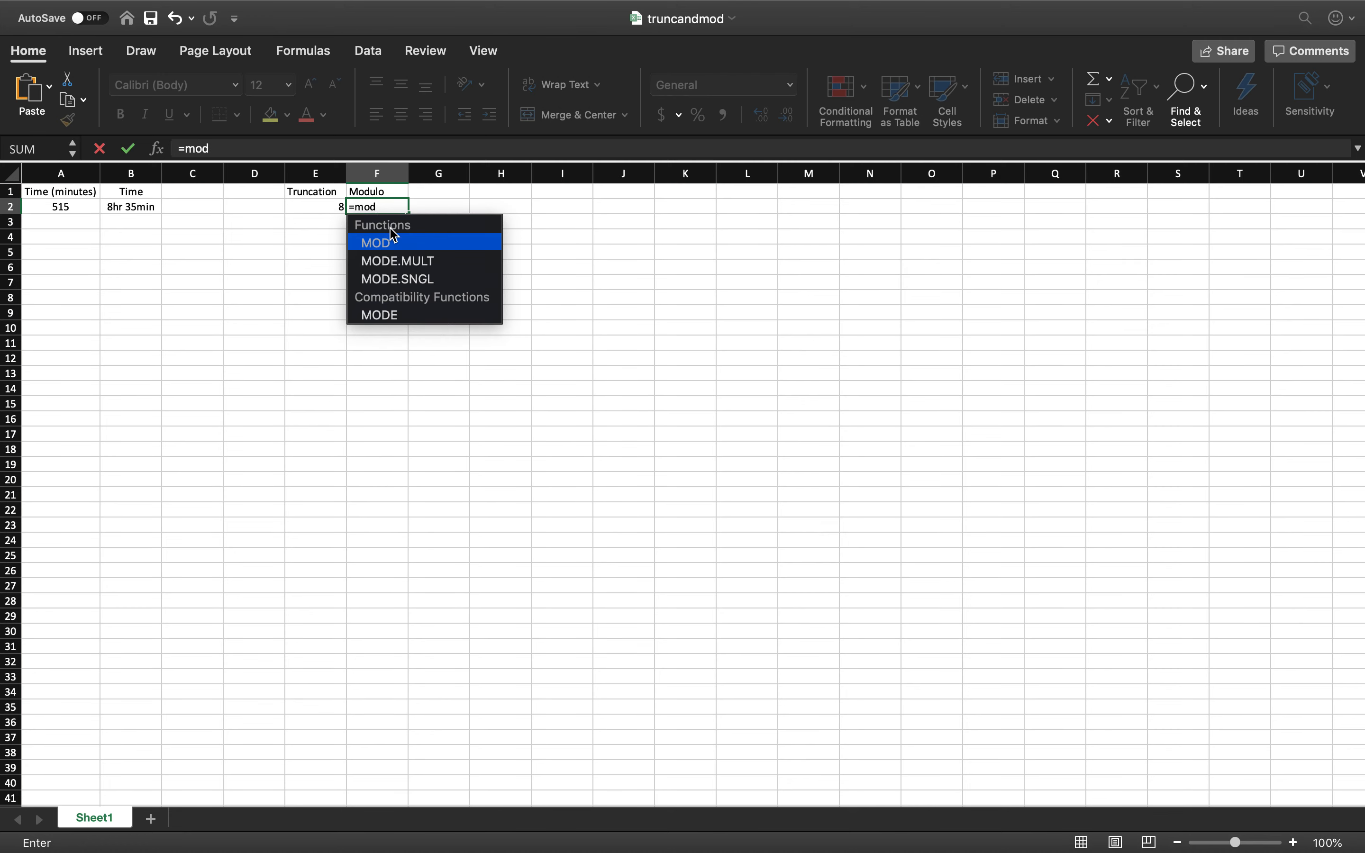
{"action": "type", "text": "("}
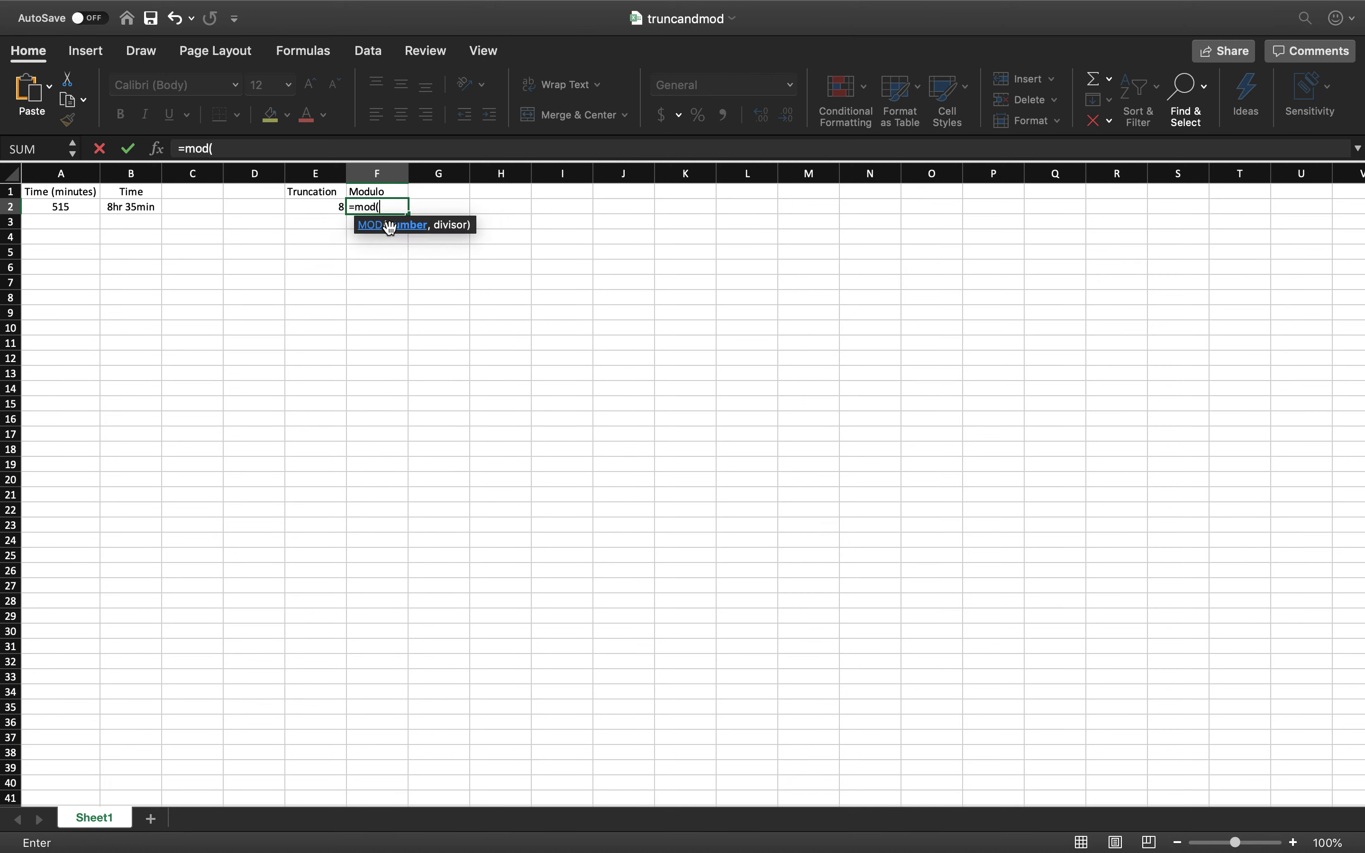
{"action": "left_click", "coordinate": [41, 211]}
{"action": "type", "text": "/"}
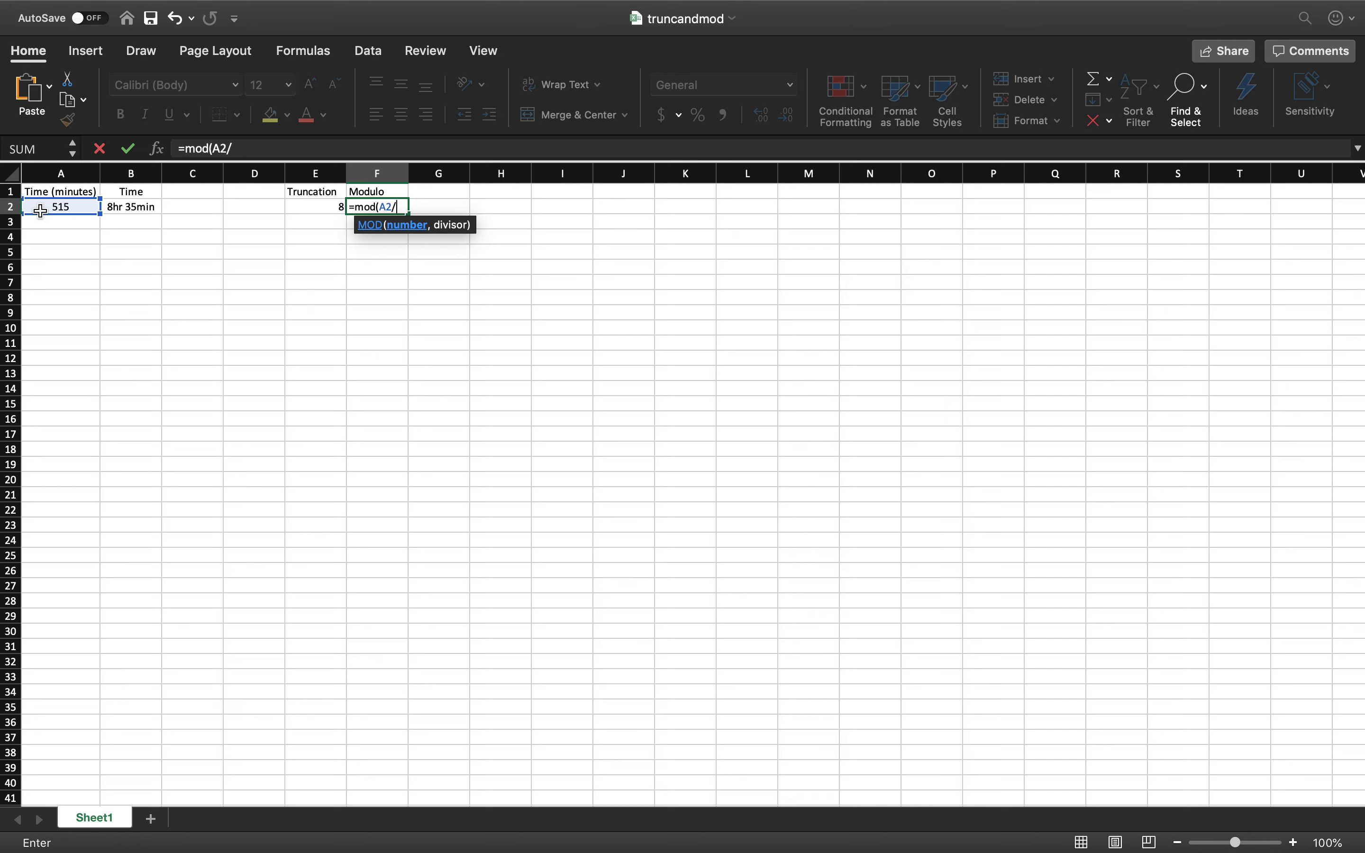
{"action": "key", "text": "BackSpace"}
{"action": "type", "text": ",60)"}
{"action": "key", "text": "Return"}
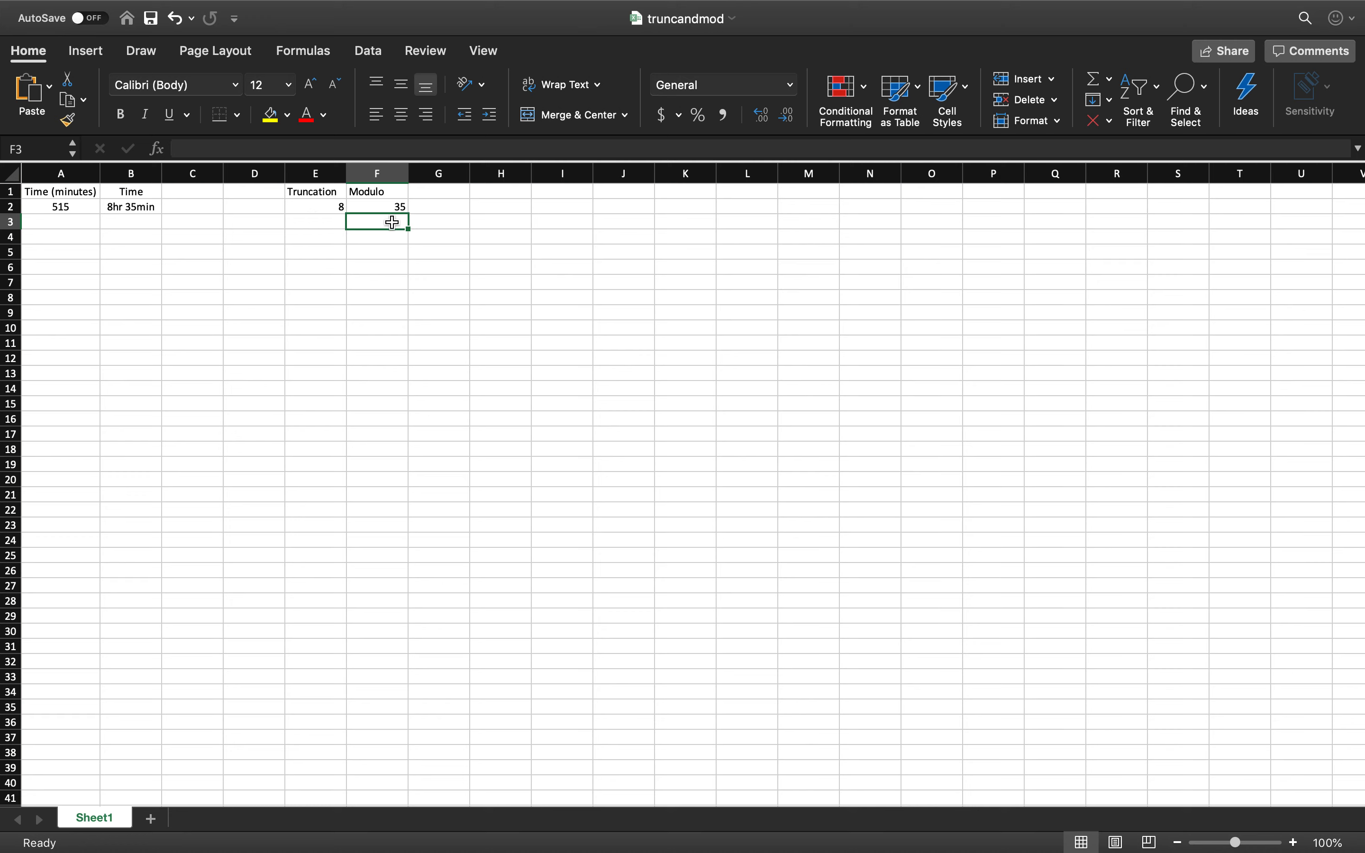
- Enter the formula =TRUNC(A2/60,0)&"hr " in cell H2 to label the whole hours, with a space after hr
{"action": "left_click", "coordinate": [499, 207]}
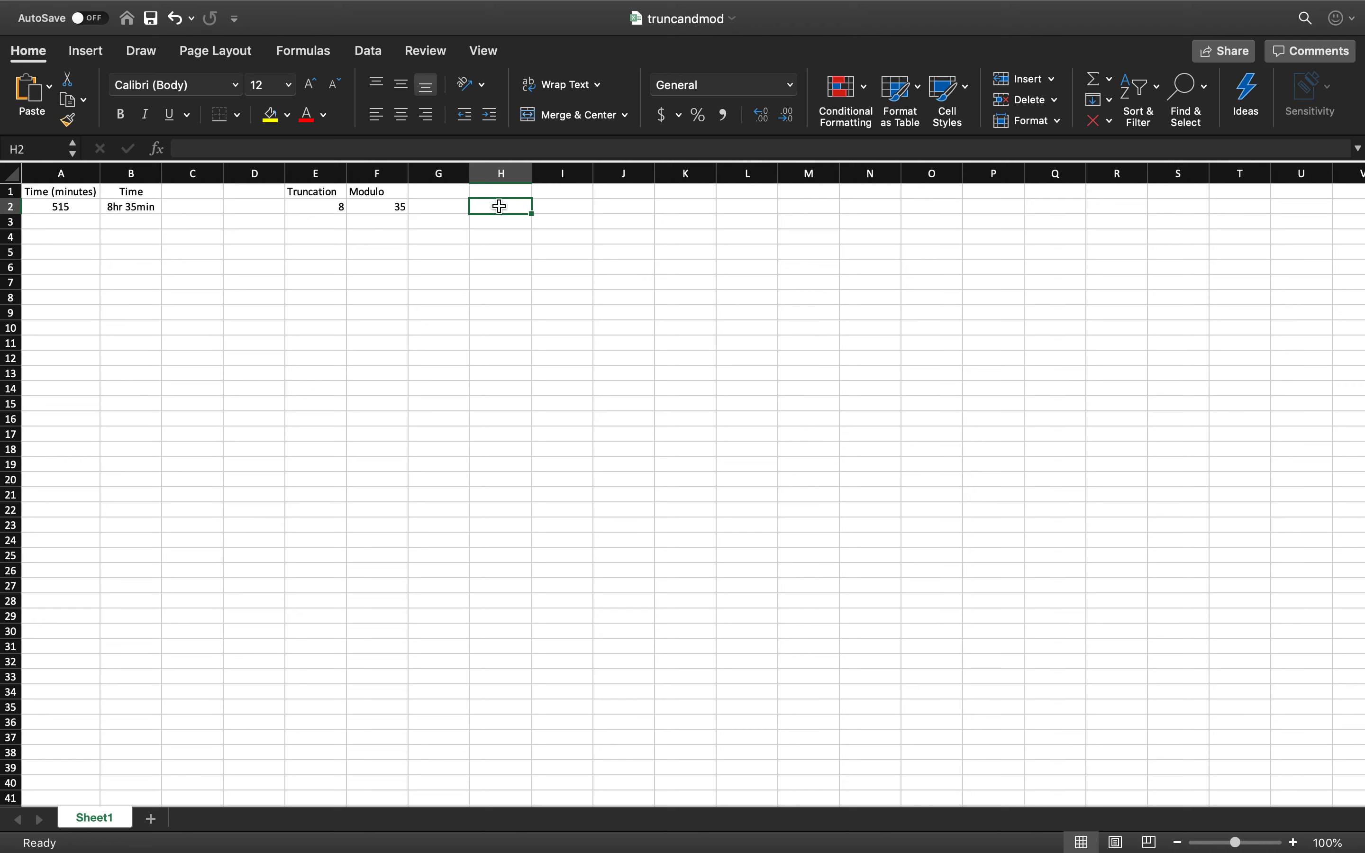
{"action": "type", "text": "&"}
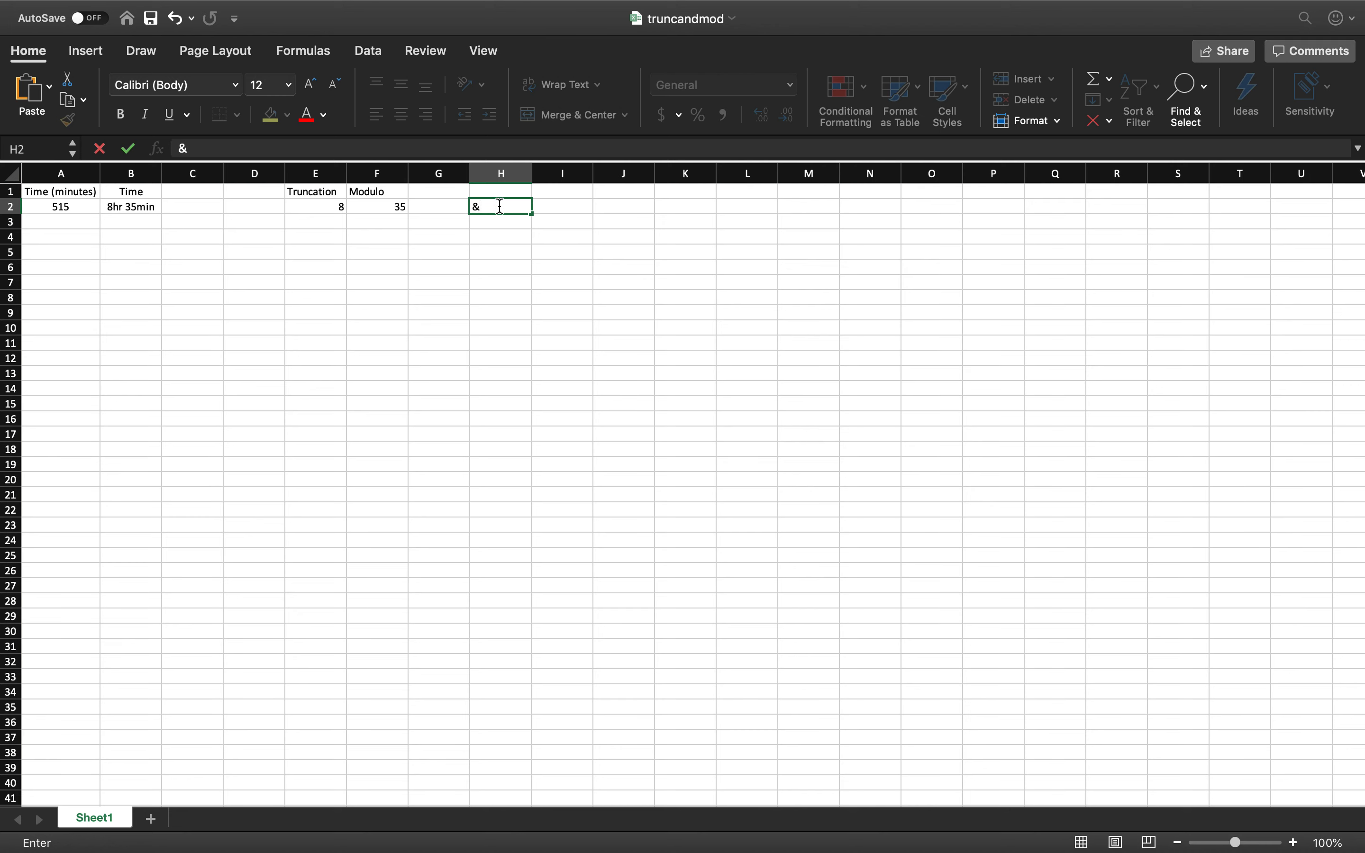
{"action": "key", "text": "BackSpace"}
{"action": "type", "text": "="}
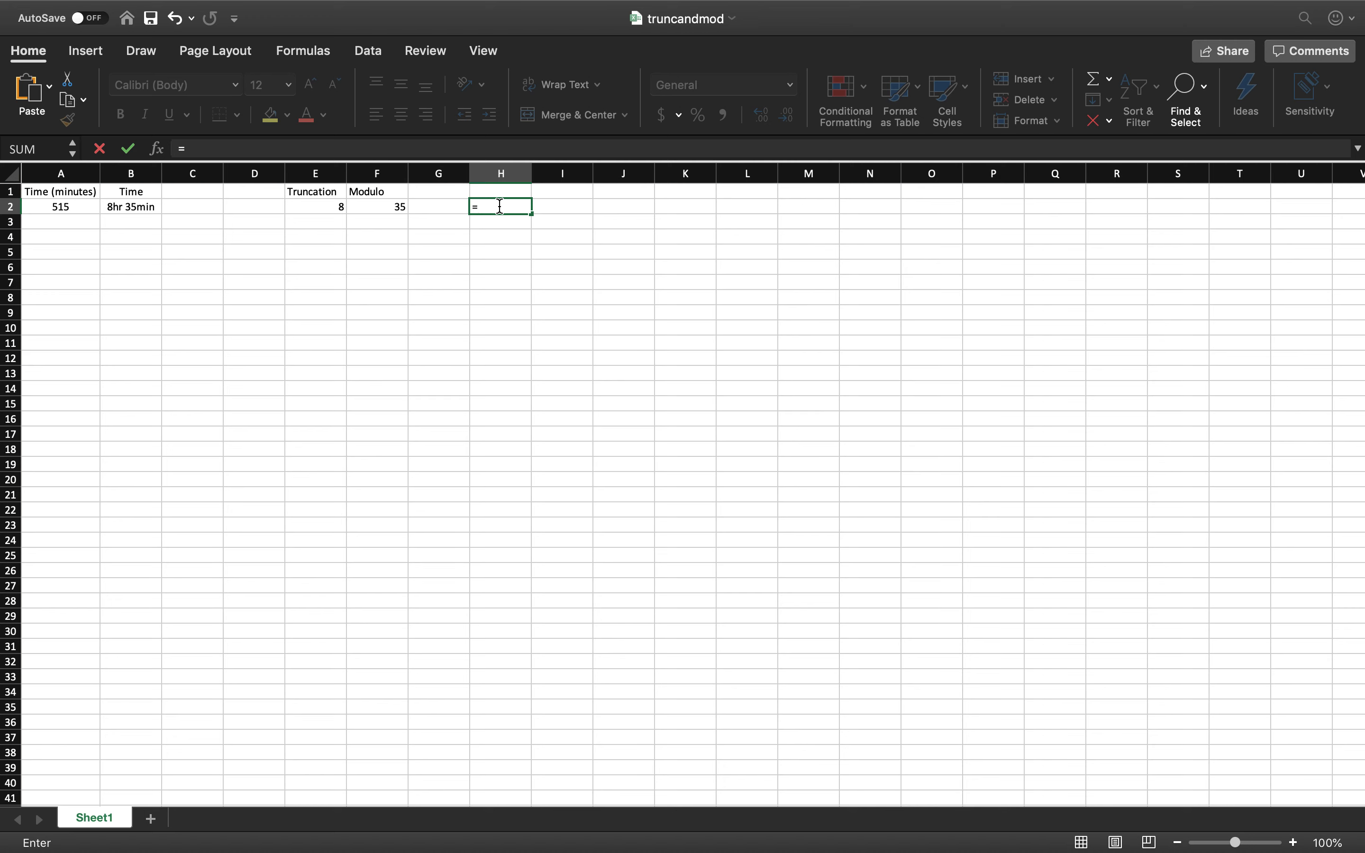
{"action": "type", "text": "trunc"}
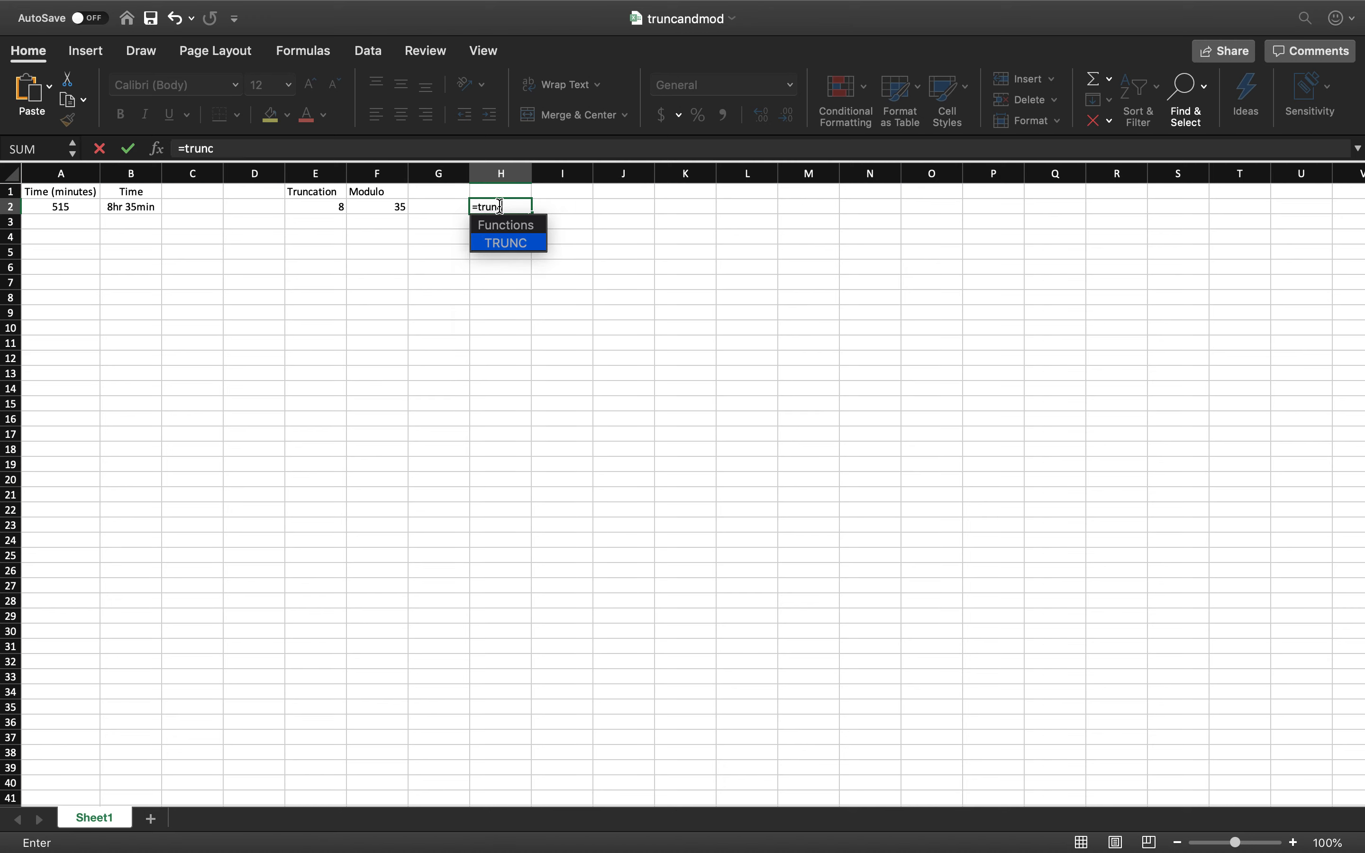
{"action": "type", "text": "("}
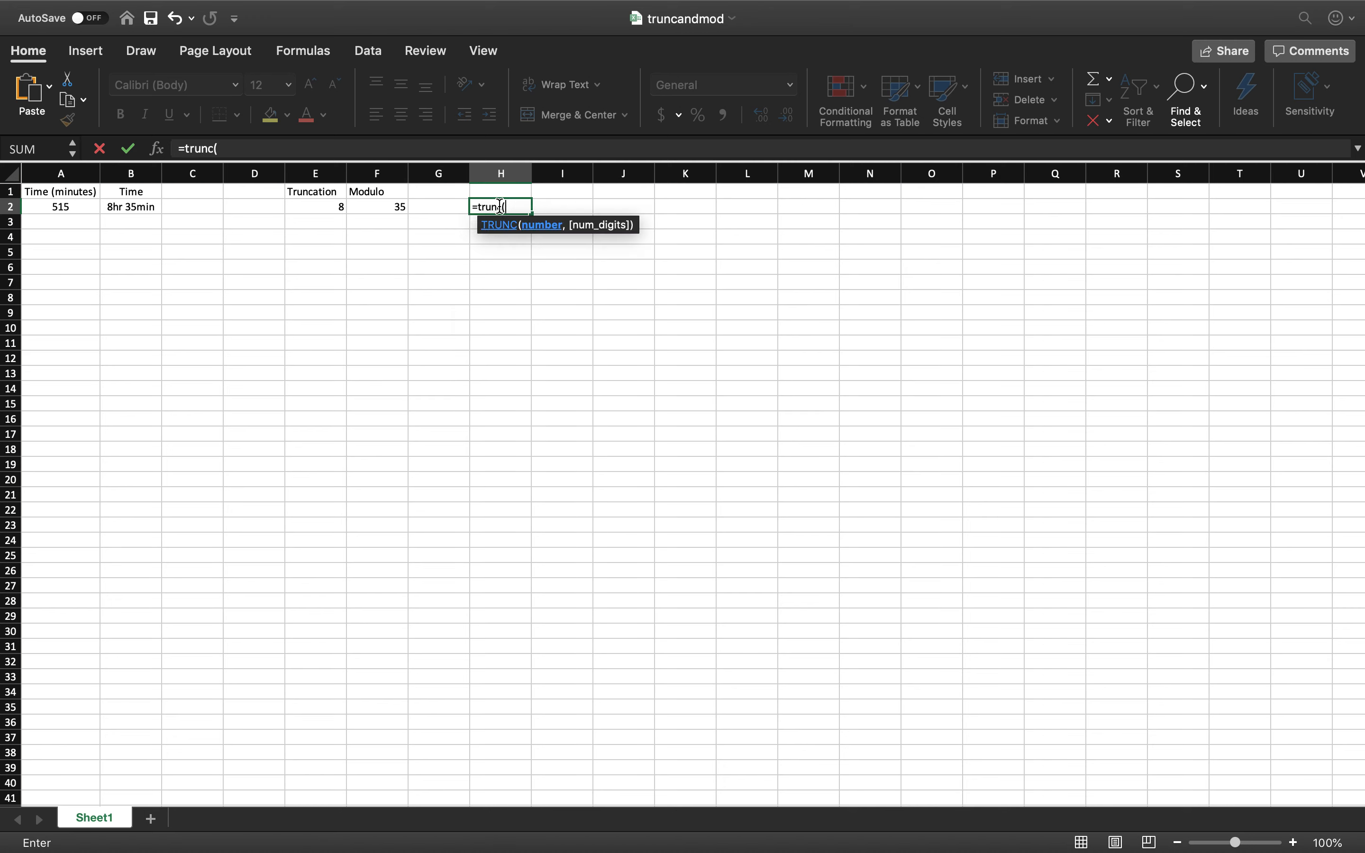
{"action": "left_click", "coordinate": [75, 210]}
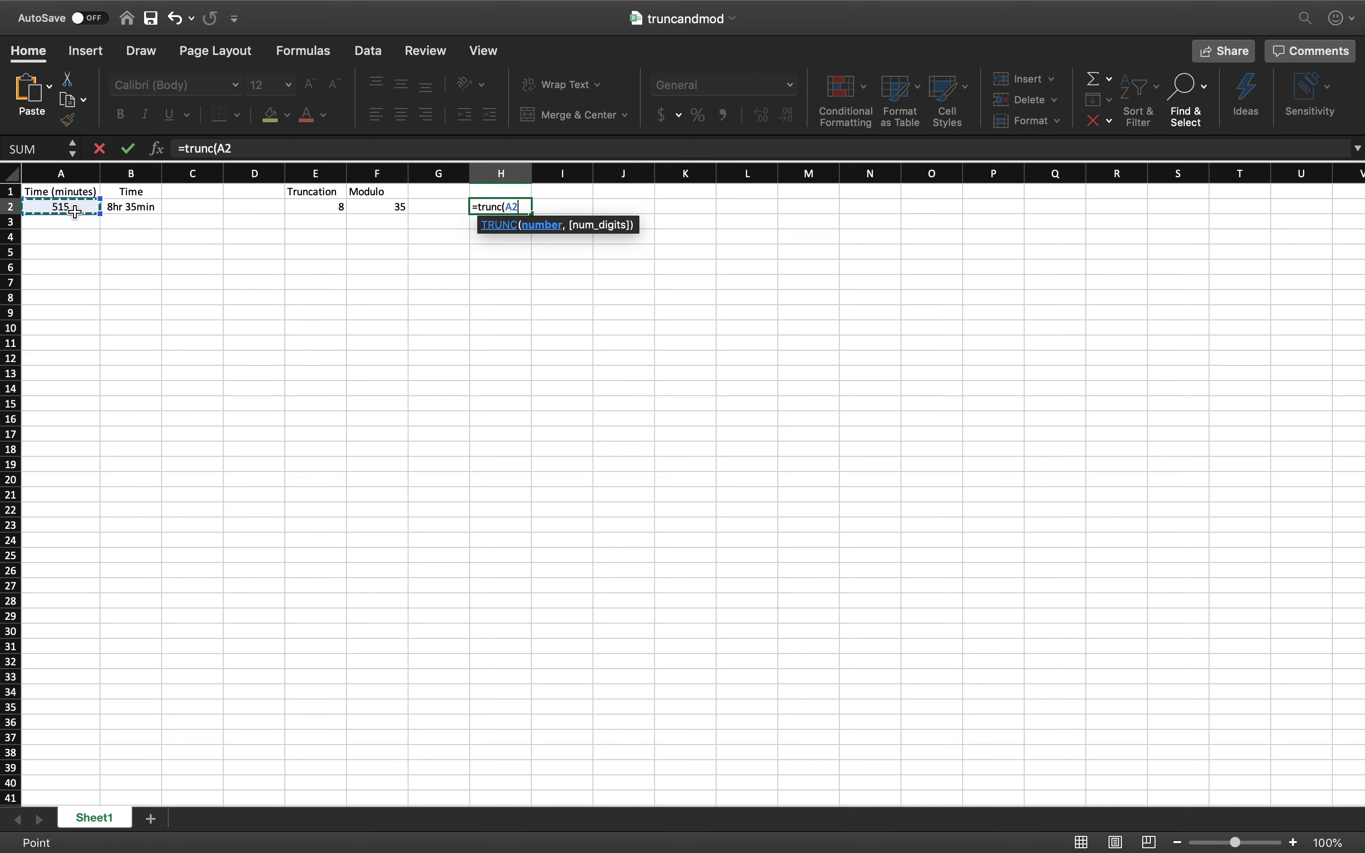
{"action": "type", "text": "/60,0)"}
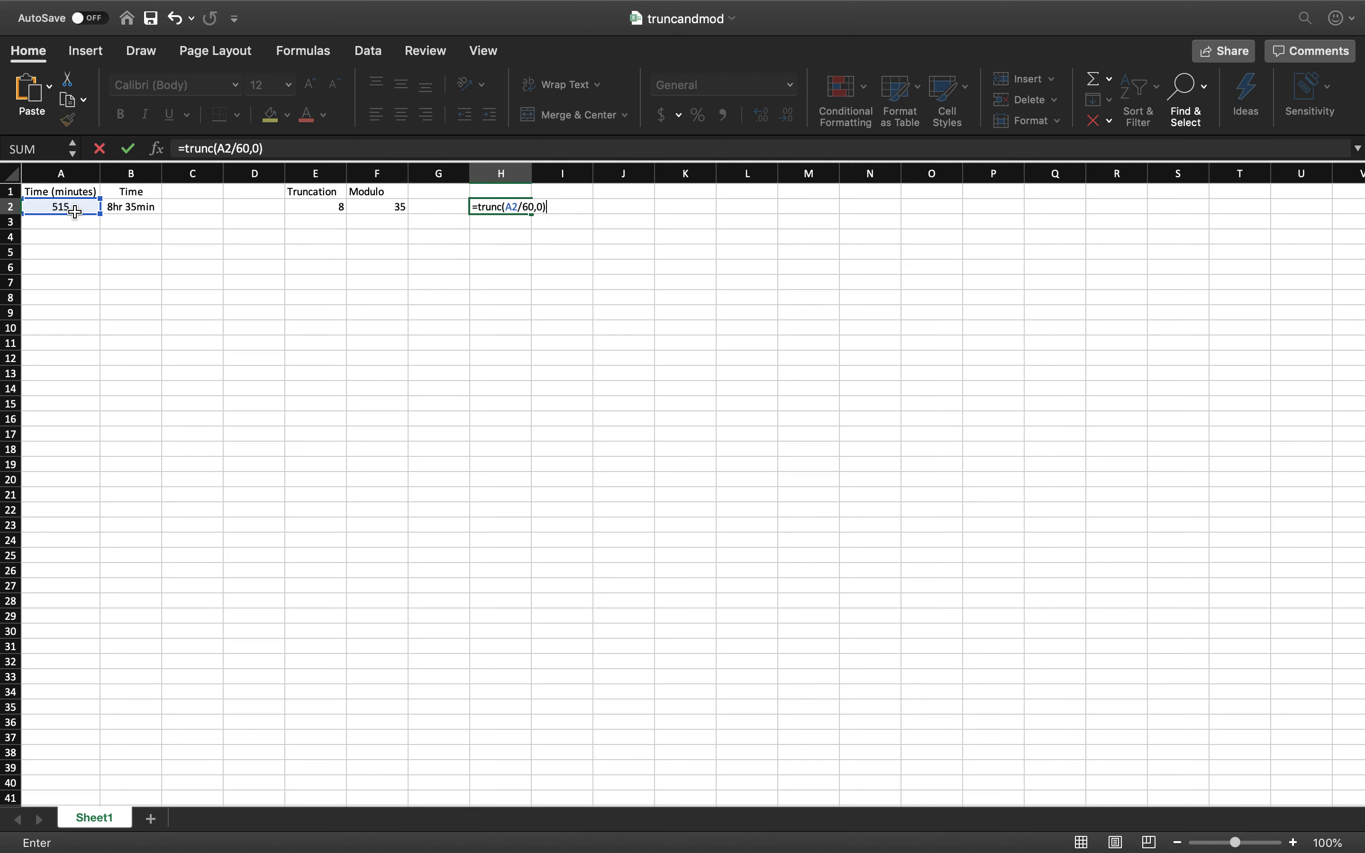
{"action": "type", "text": "&\"hr \""}
{"action": "key", "text": "Return"}
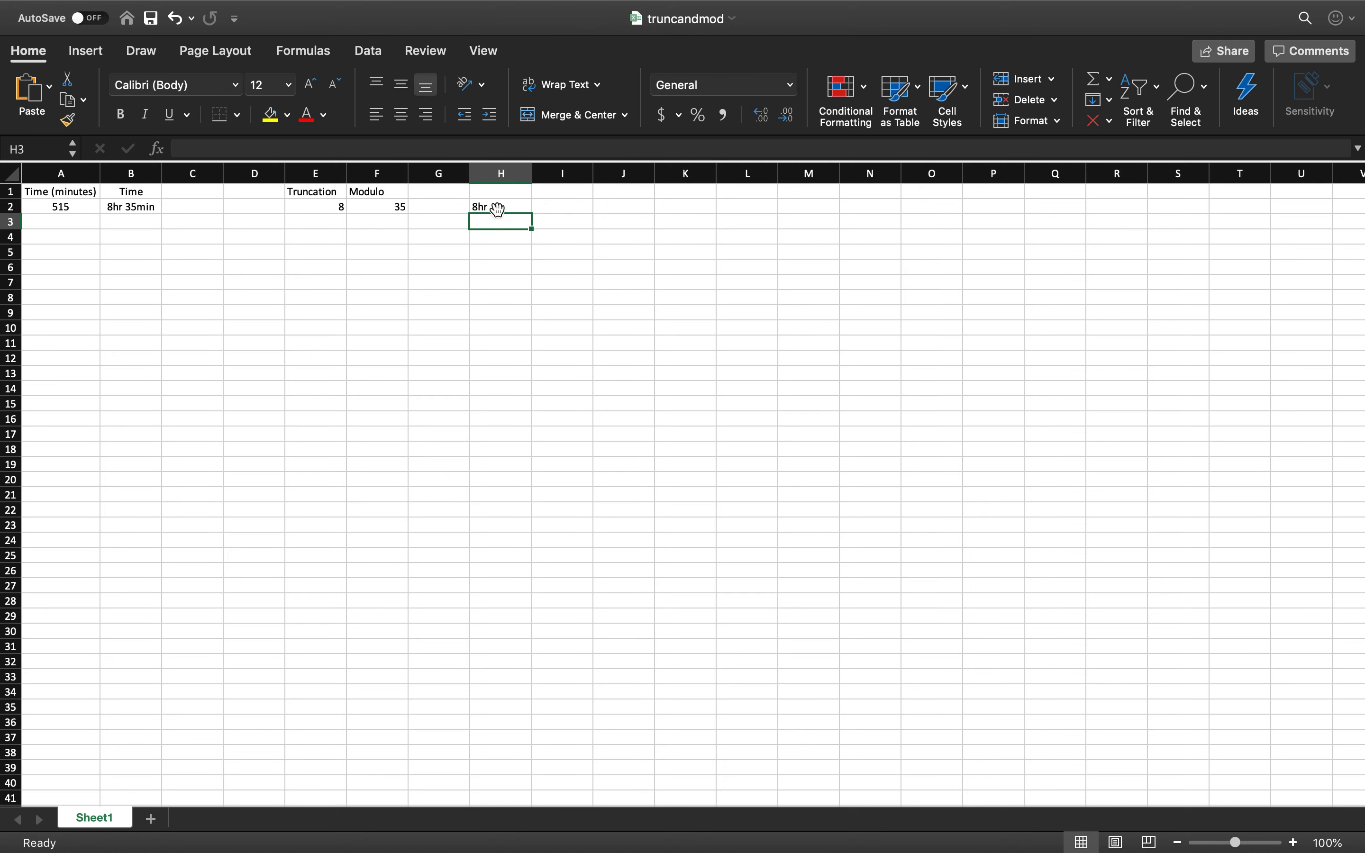
- Extend the formula in cell H2 by appending &MOD(A2,60)&"min" to include the labelled leftover minutes
{"action": "left_click", "coordinate": [508, 206]}
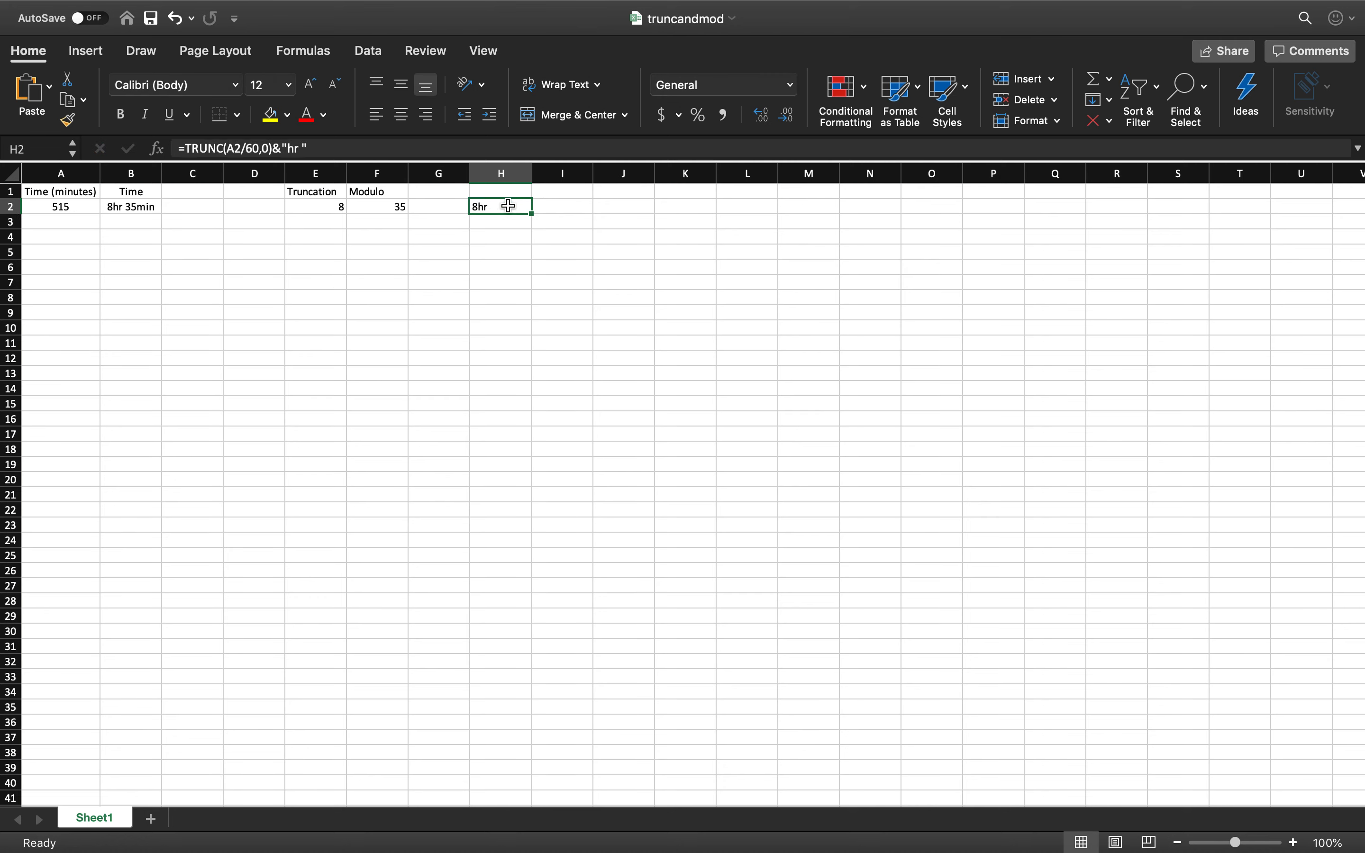
{"action": "left_click", "coordinate": [341, 148]}
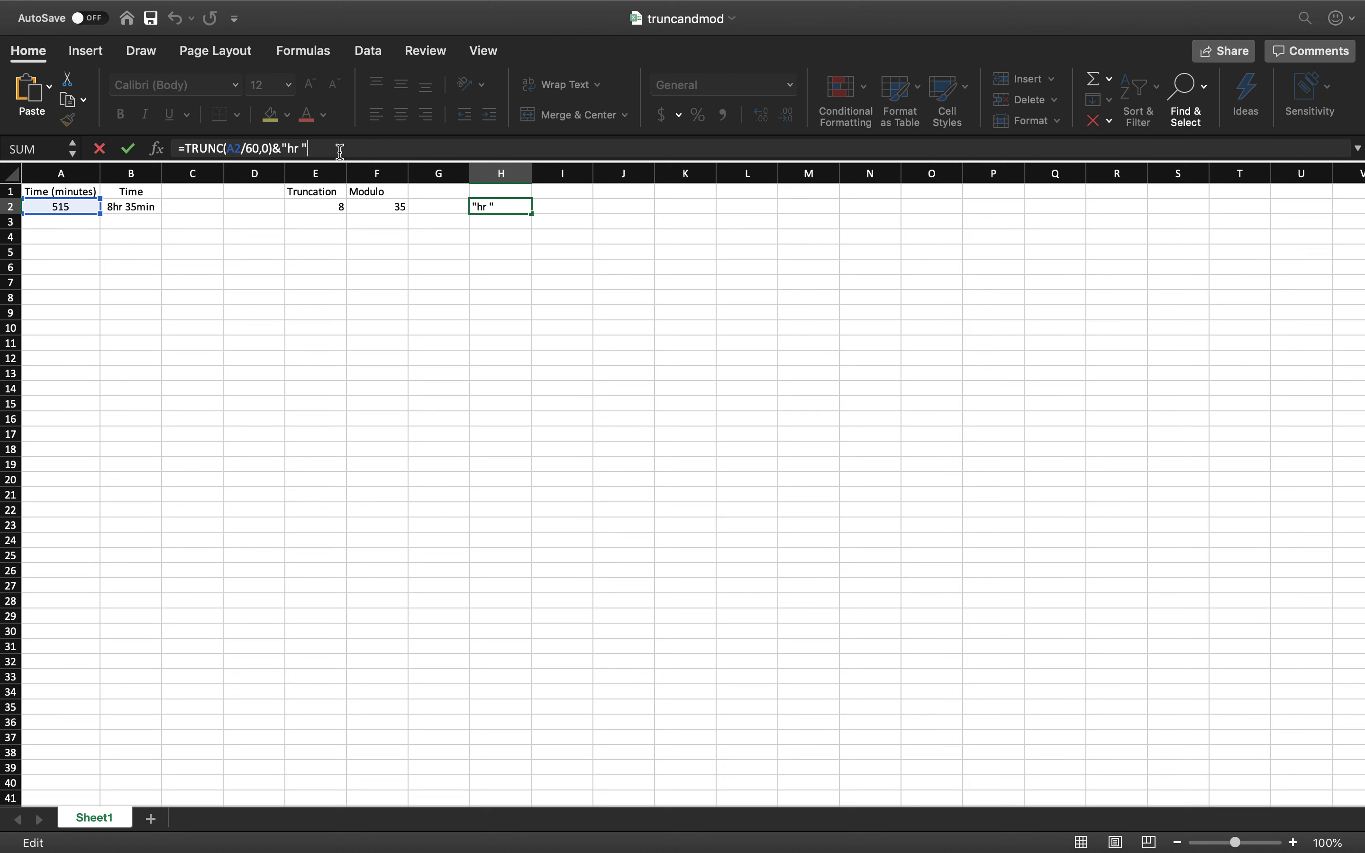
{"action": "type", "text": "&"}
{"action": "type", "text": "mo"}
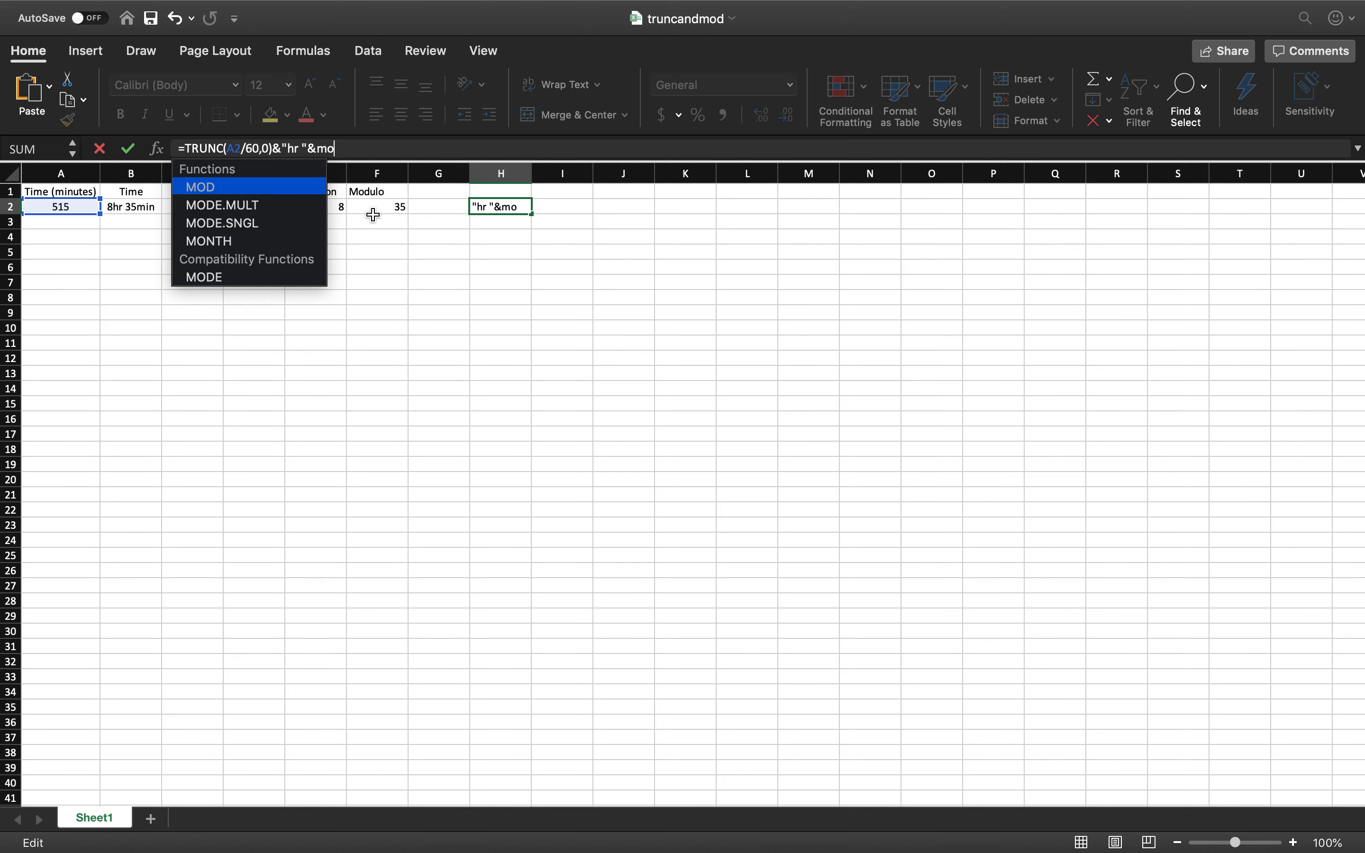
{"action": "type", "text": "d("}
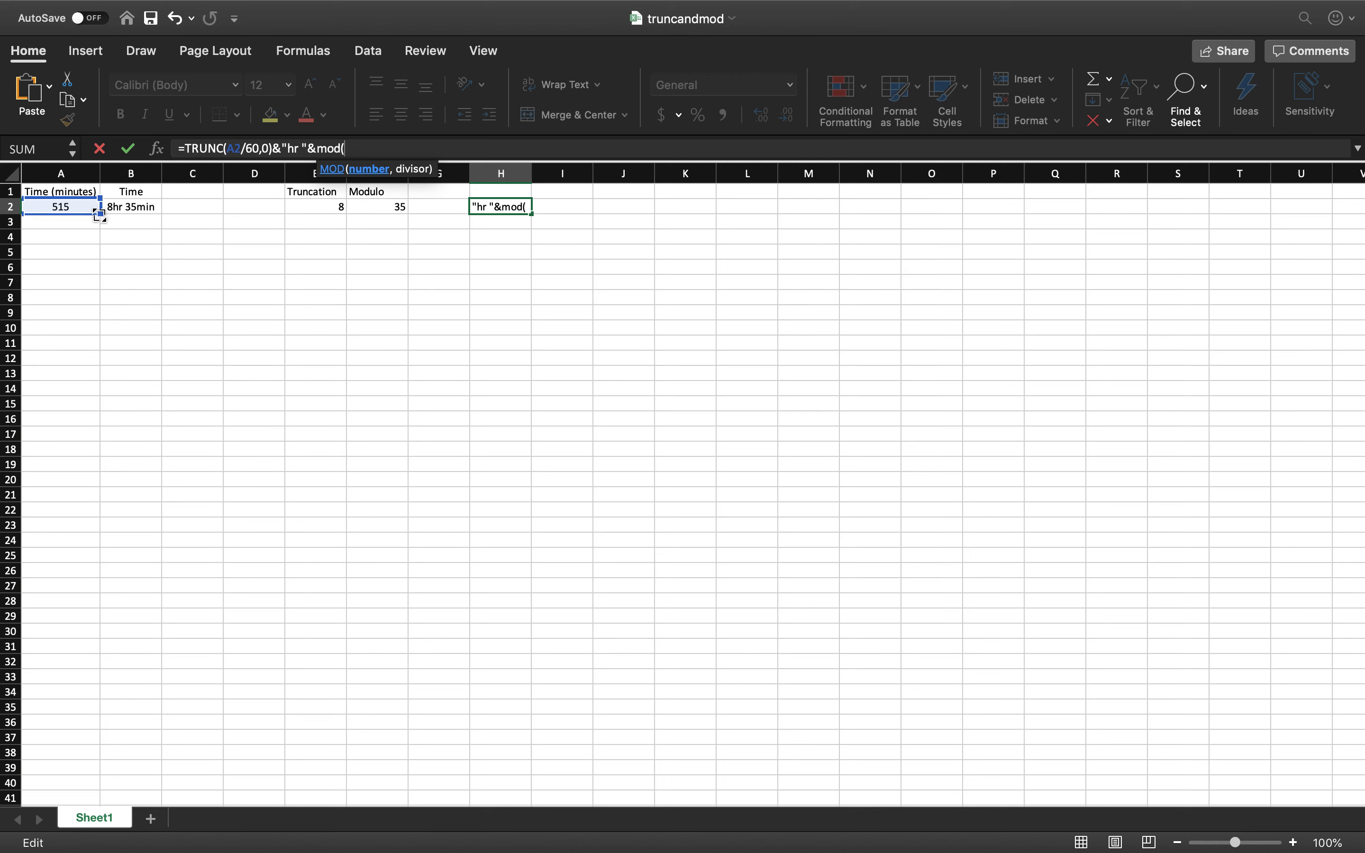
{"action": "left_click", "coordinate": [69, 208]}
{"action": "type", "text": ","}
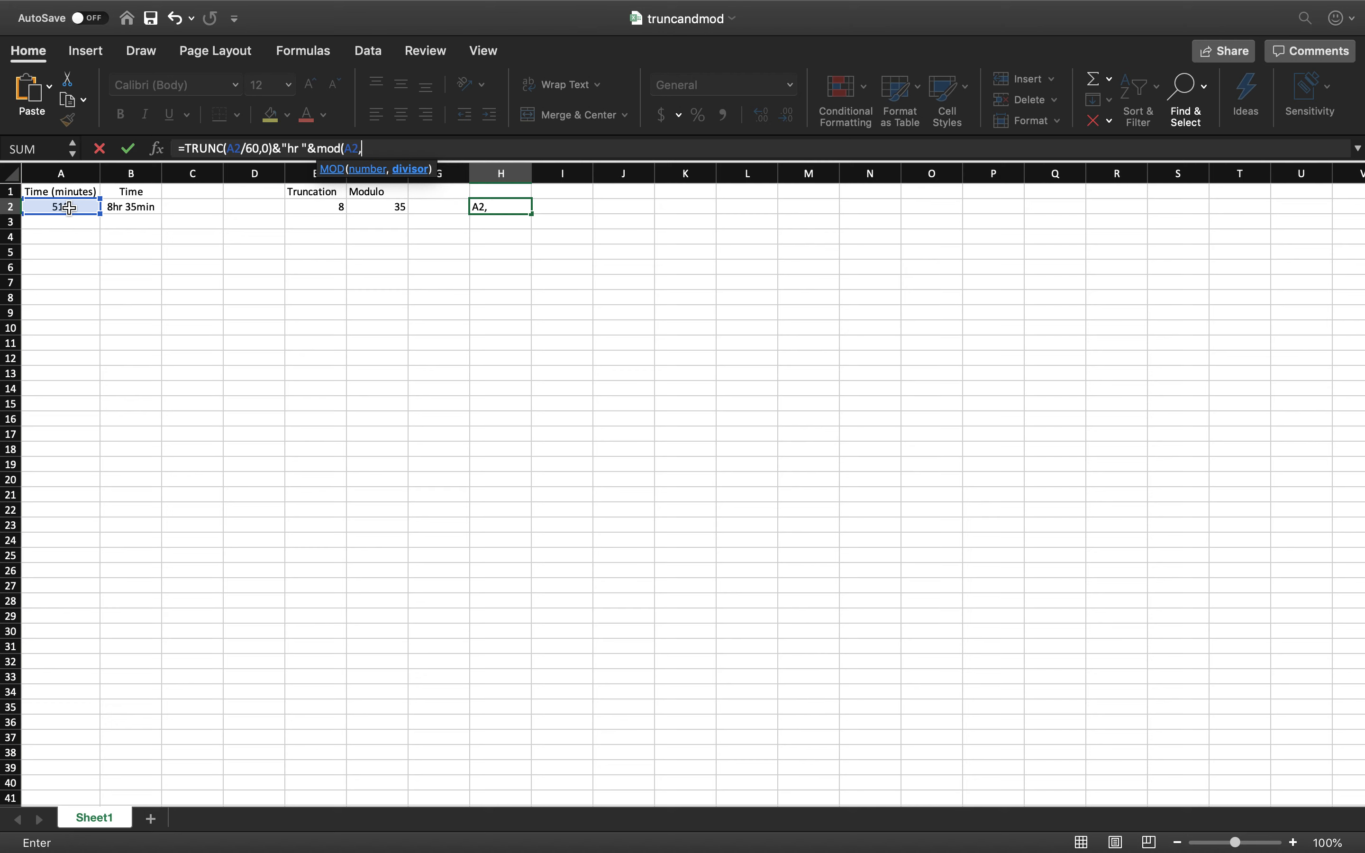
{"action": "type", "text": "60)"}
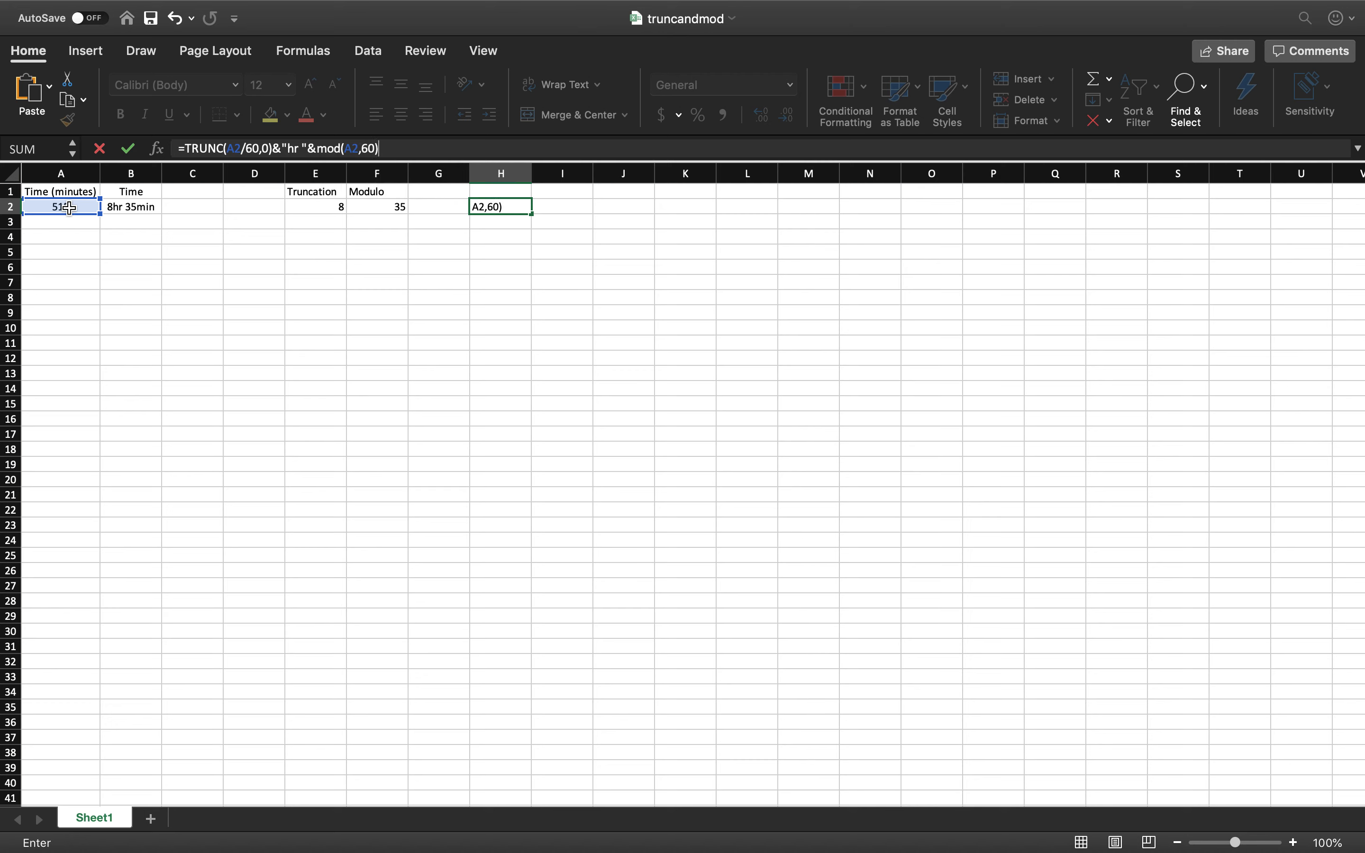
{"action": "type", "text": "&\"min\""}
{"action": "key", "text": "Return"}
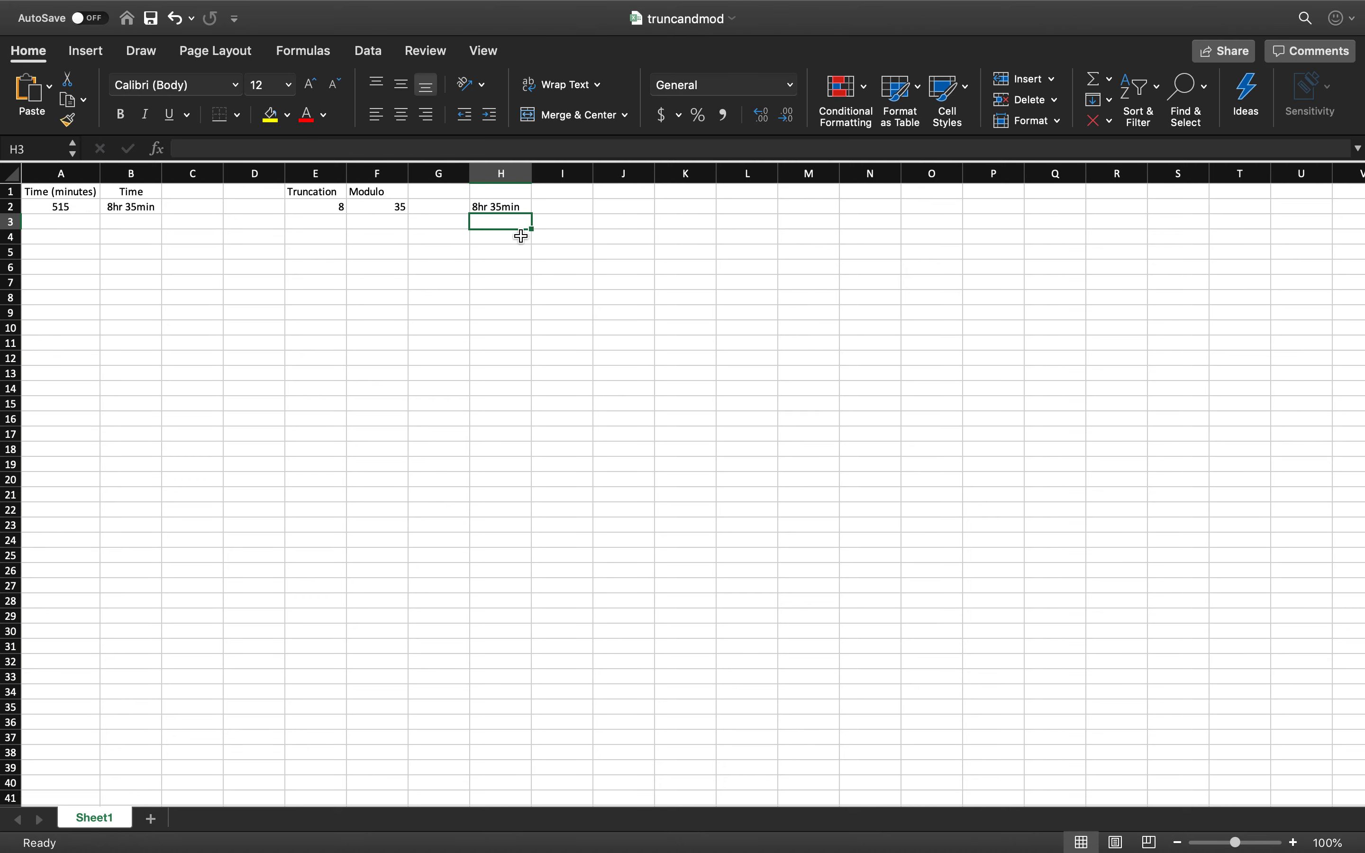
{"action": "left_click", "coordinate": [528, 207]}
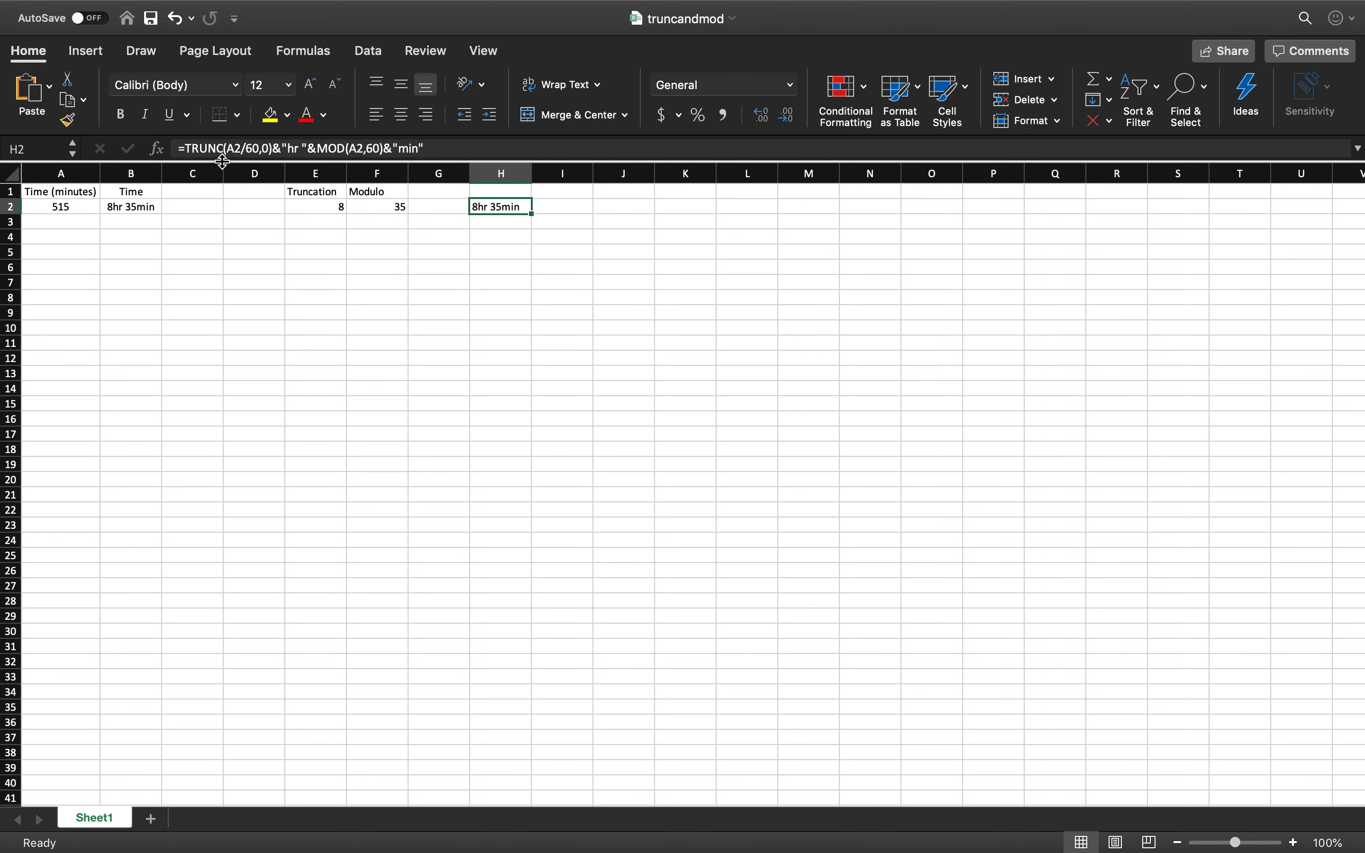